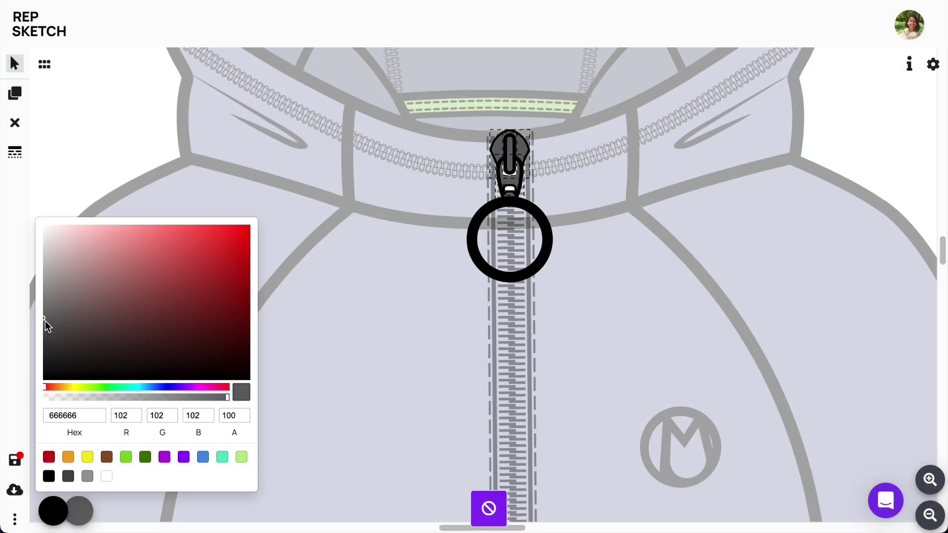
# Bring up the RepSketch home page with its 'Search by tag...' field and suggested tags like Crewneck
pyautogui.moveTo(44, 319); pyautogui.dragTo(41, 363)
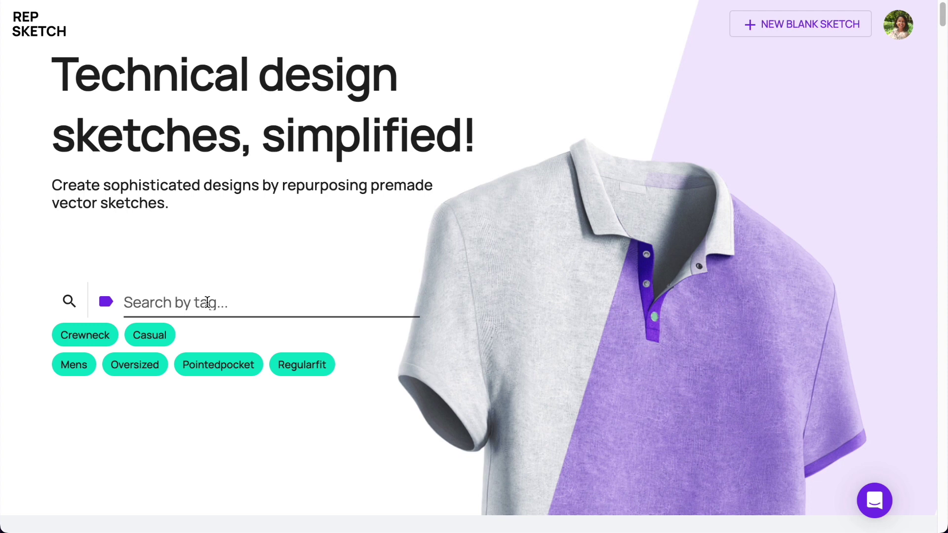
# Search the sketch library using the tag SWEATER
pyautogui.click(207, 302)
pyautogui.write('SW')
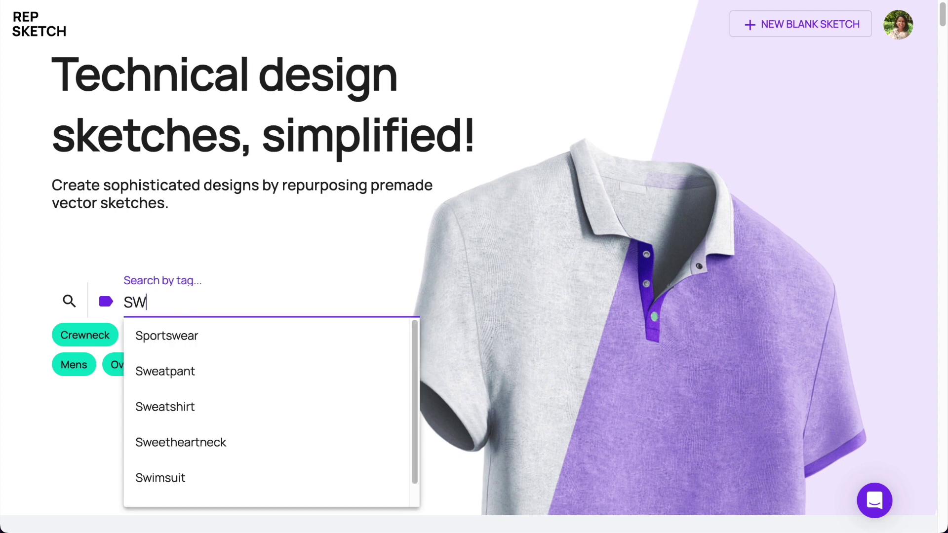
pyautogui.write('EATER')
pyautogui.press('Return')
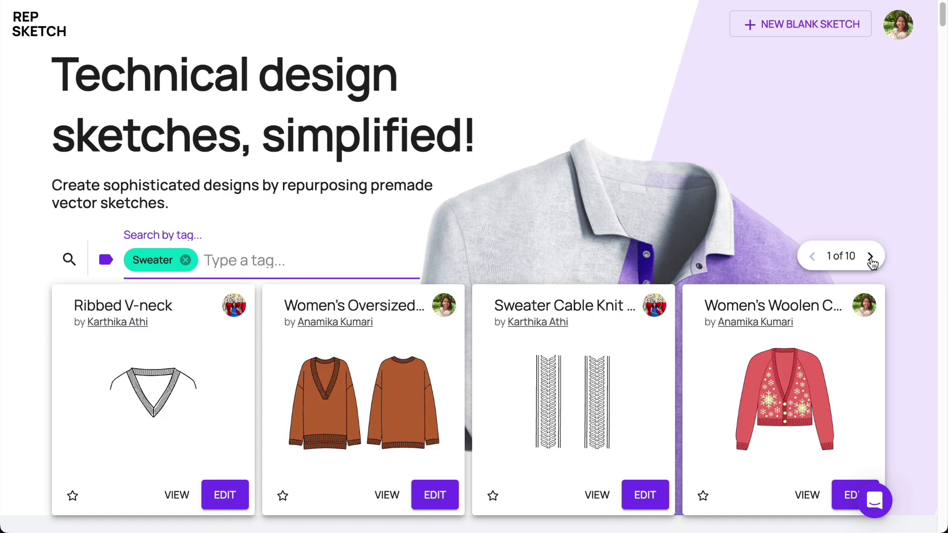
# Page the sweater results to 7 of 10 and open the Women's Crew neck sketch for editing
pyautogui.click(870, 257)
pyautogui.click(871, 256)
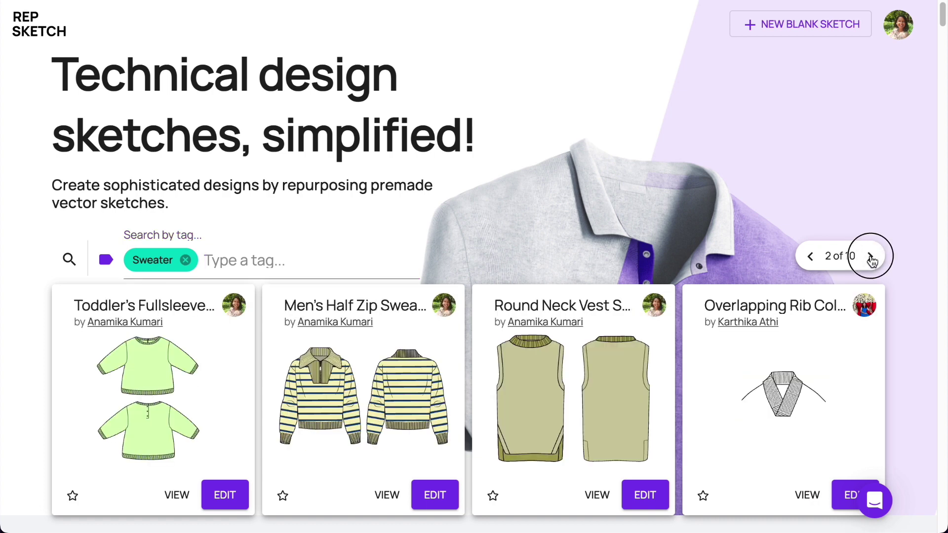
pyautogui.click(870, 257)
pyautogui.click(871, 257)
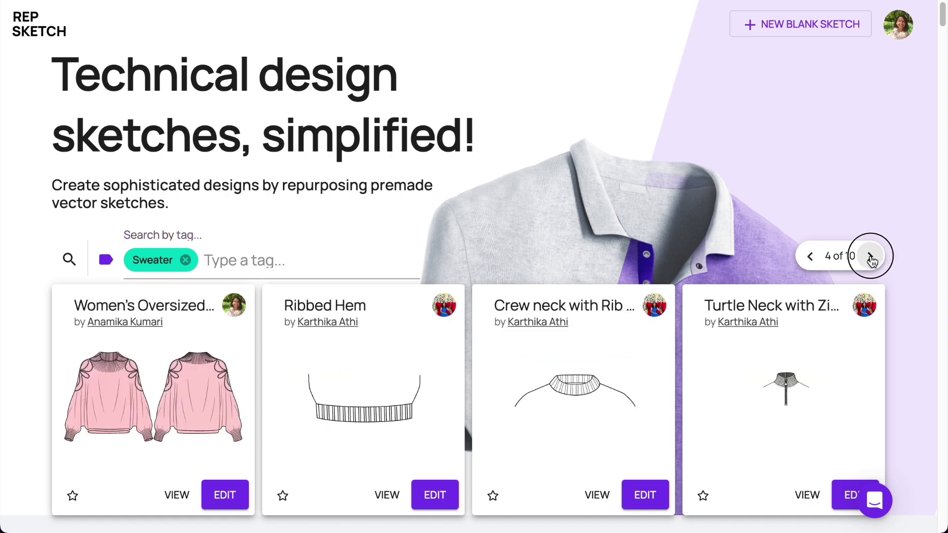
pyautogui.click(871, 256)
pyautogui.click(871, 257)
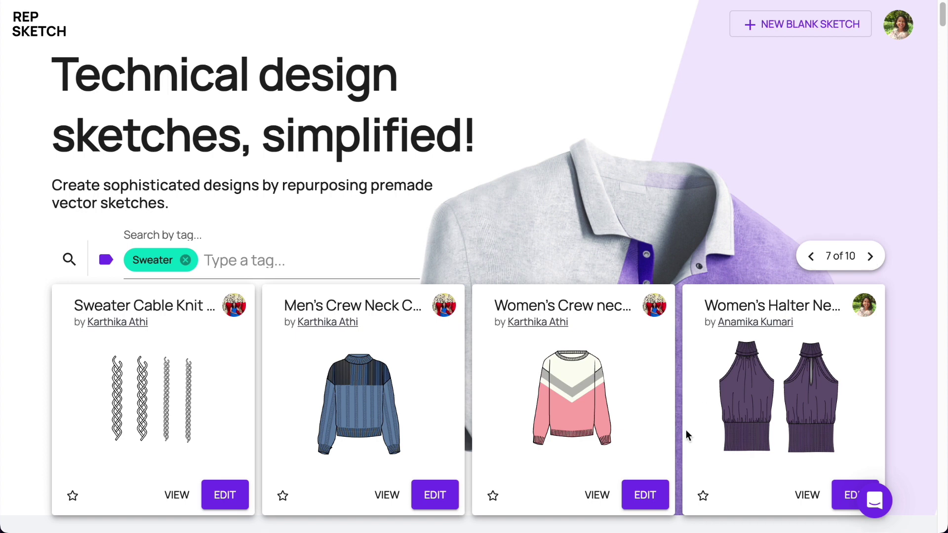
pyautogui.click(646, 496)
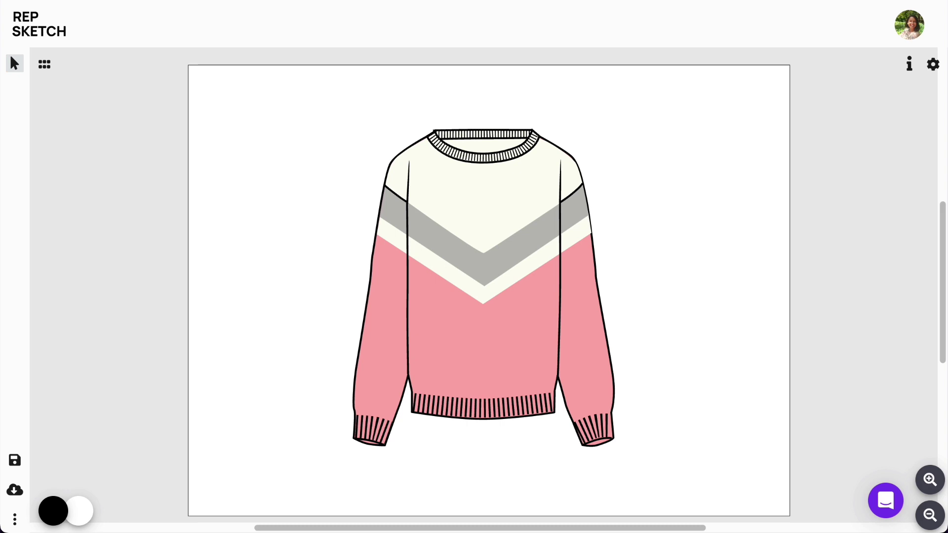
# Ungroup the sweater and delete the ribbed neckband and the cream-and-grey chevron yoke
pyautogui.click(519, 189)
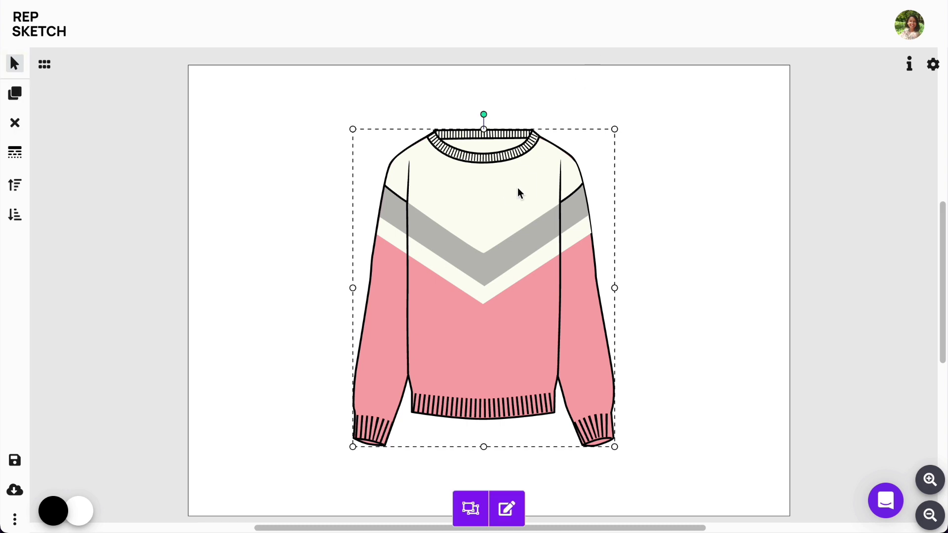
pyautogui.click(472, 512)
pyautogui.click(675, 293)
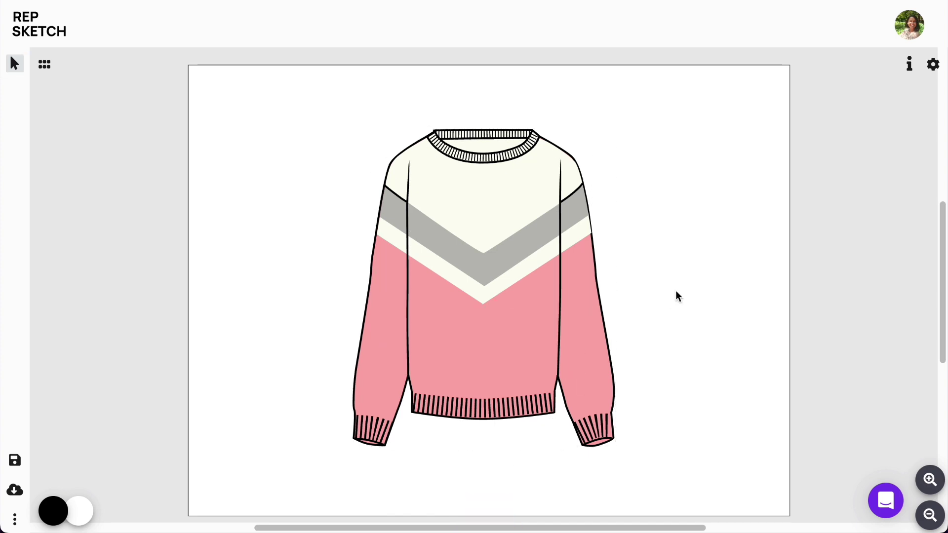
pyautogui.click(494, 157)
pyautogui.keyDown('shift'); pyautogui.click(479, 210); pyautogui.keyUp('shift')
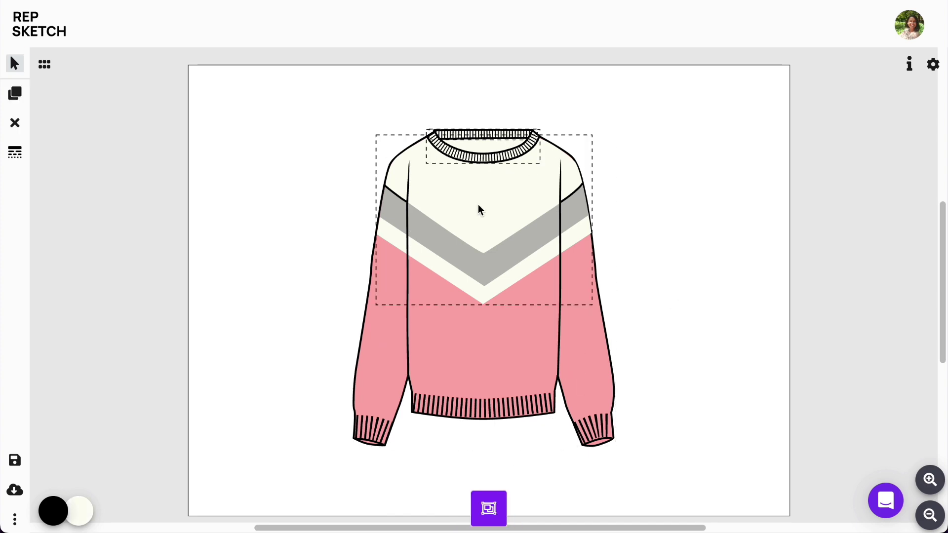
pyautogui.click(15, 123)
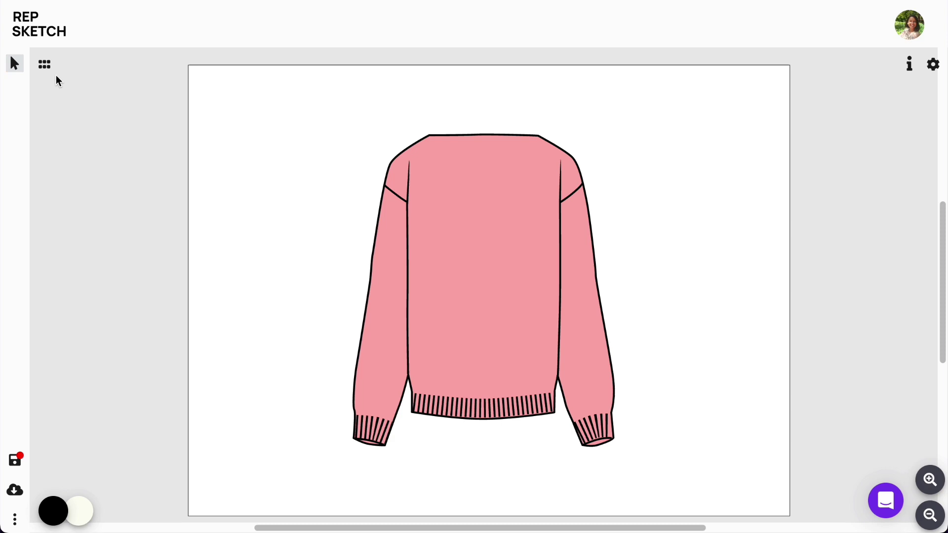
# Find the Ribbed Round Neck among the Necklines & Collars components
pyautogui.click(45, 64)
pyautogui.click(323, 124)
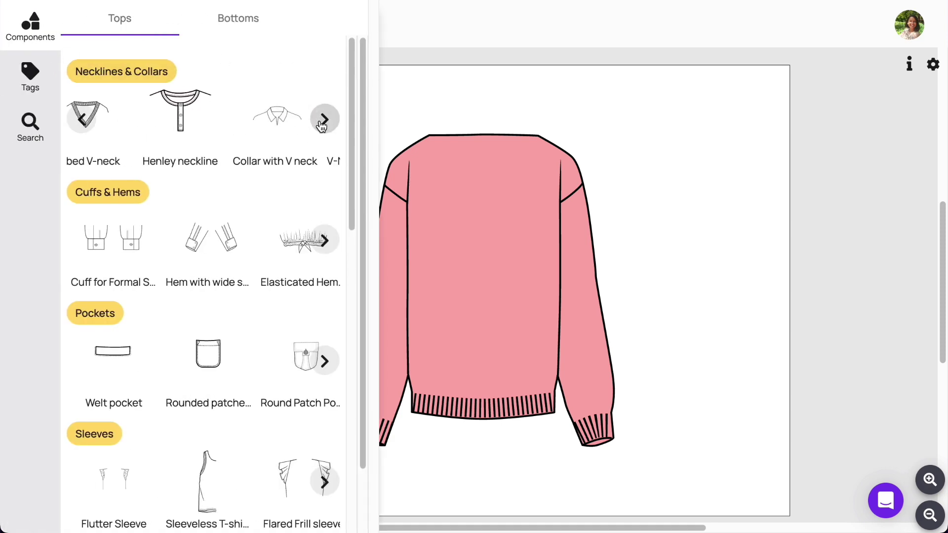
pyautogui.click(324, 123)
pyautogui.click(323, 123)
pyautogui.click(324, 122)
pyautogui.click(324, 122)
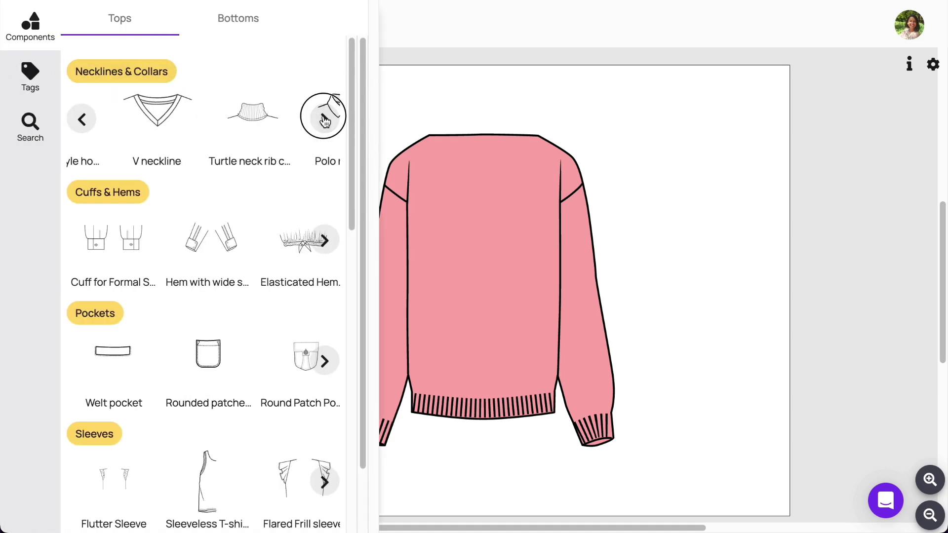
pyautogui.click(322, 117)
pyautogui.click(322, 118)
pyautogui.click(81, 121)
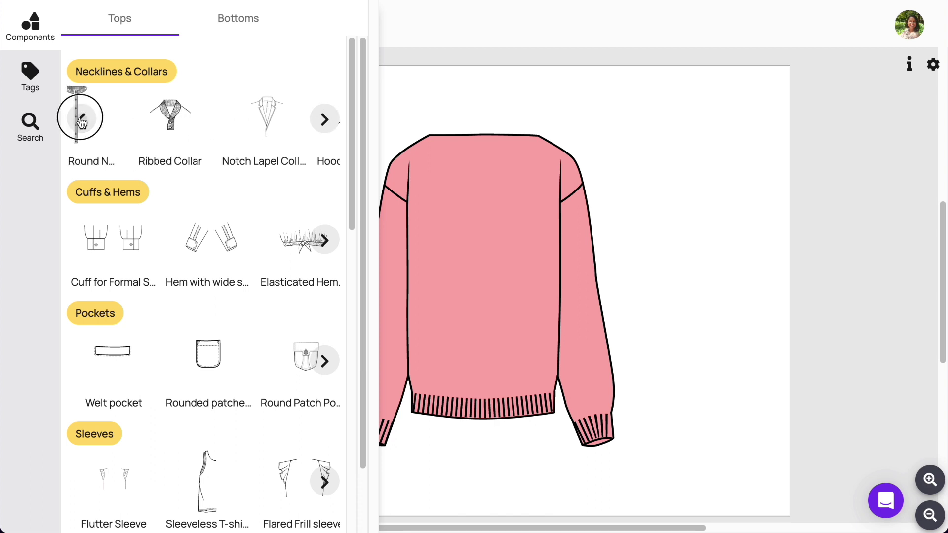
pyautogui.click(80, 119)
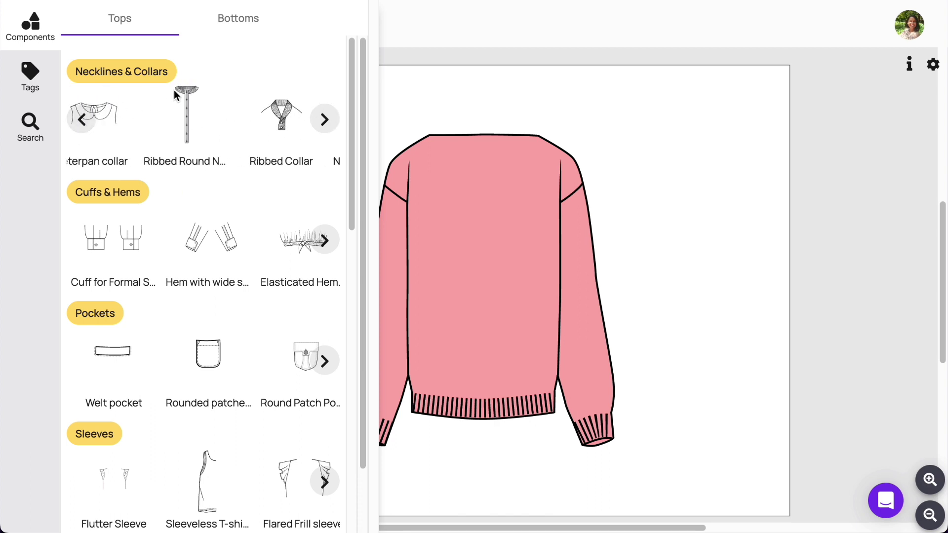
# Place the Ribbed Round Neck on the neckline, stretch its placket to the hem and centre it
pyautogui.moveTo(174, 91); pyautogui.dragTo(435, 212)
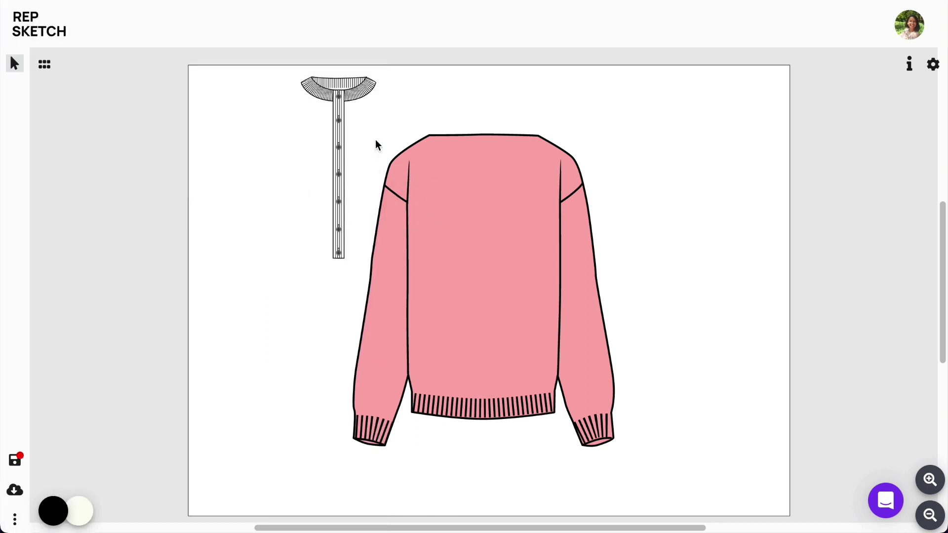
pyautogui.moveTo(376, 99); pyautogui.dragTo(486, 150)
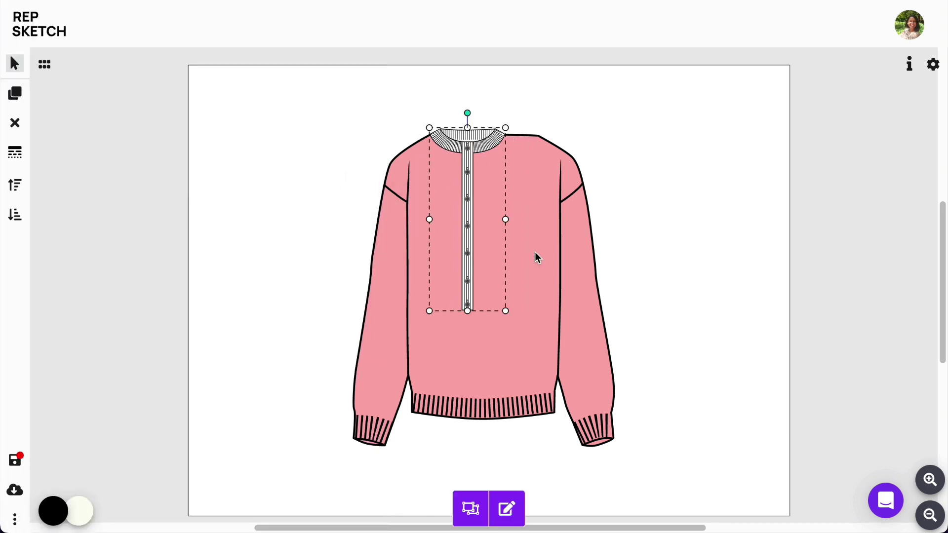
pyautogui.moveTo(507, 311); pyautogui.dragTo(597, 455)
pyautogui.moveTo(520, 159); pyautogui.dragTo(512, 161)
# Inside the collar group, reduce the ribbed collar's stroke width from 24 to 20
pyautogui.click(642, 244)
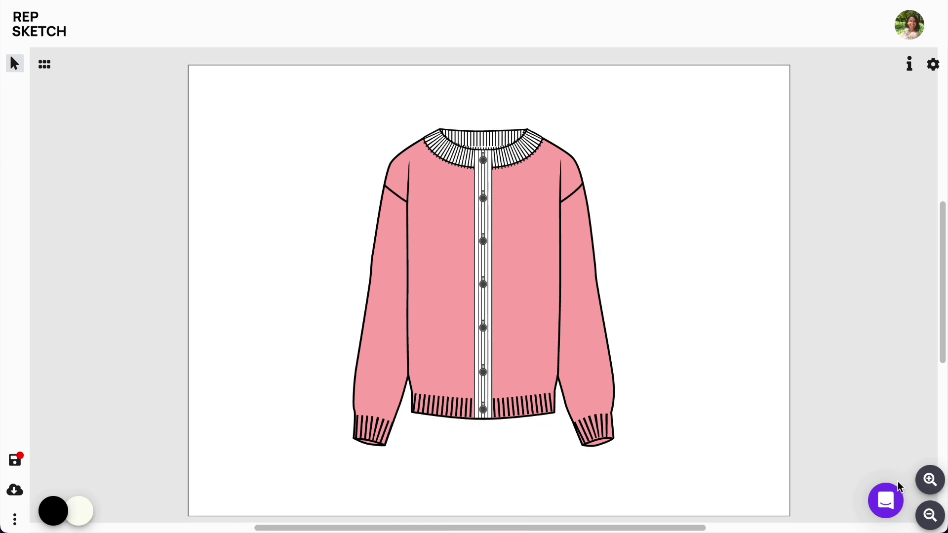
pyautogui.click(931, 482)
pyautogui.click(931, 482)
pyautogui.moveTo(940, 307); pyautogui.dragTo(938, 262)
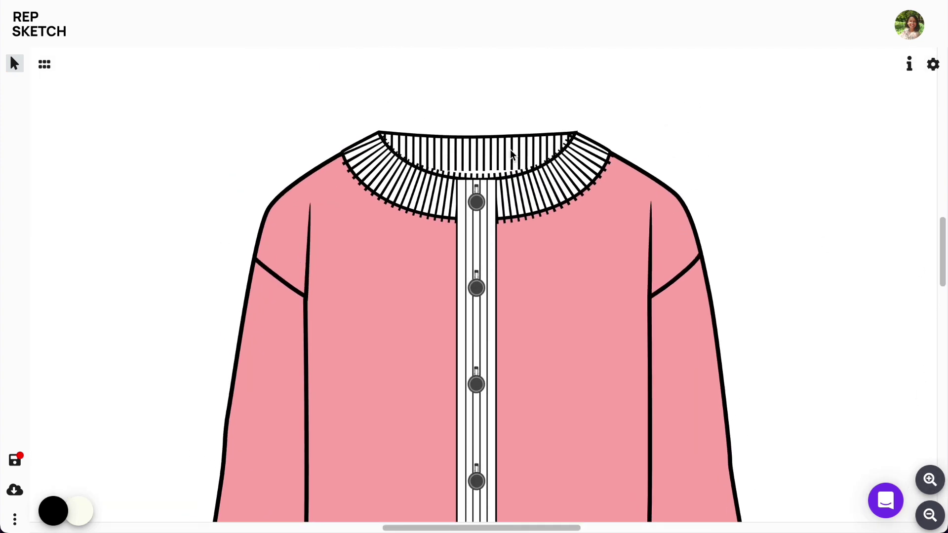
pyautogui.click(500, 153)
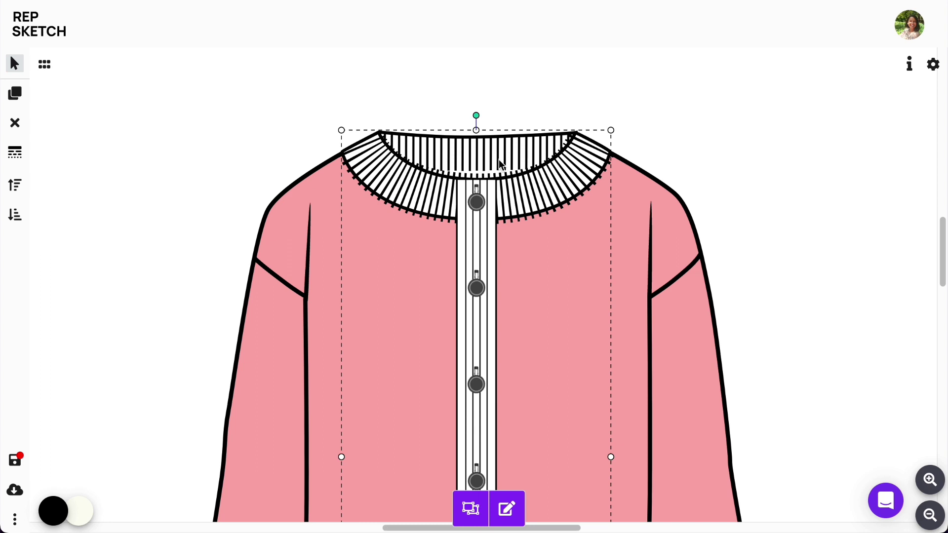
pyautogui.click(507, 508)
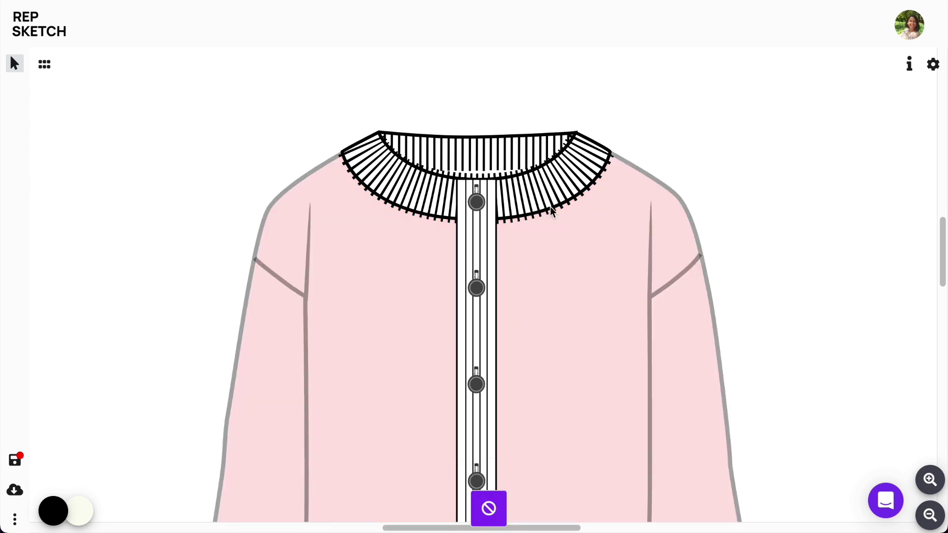
pyautogui.click(553, 208)
pyautogui.click(14, 153)
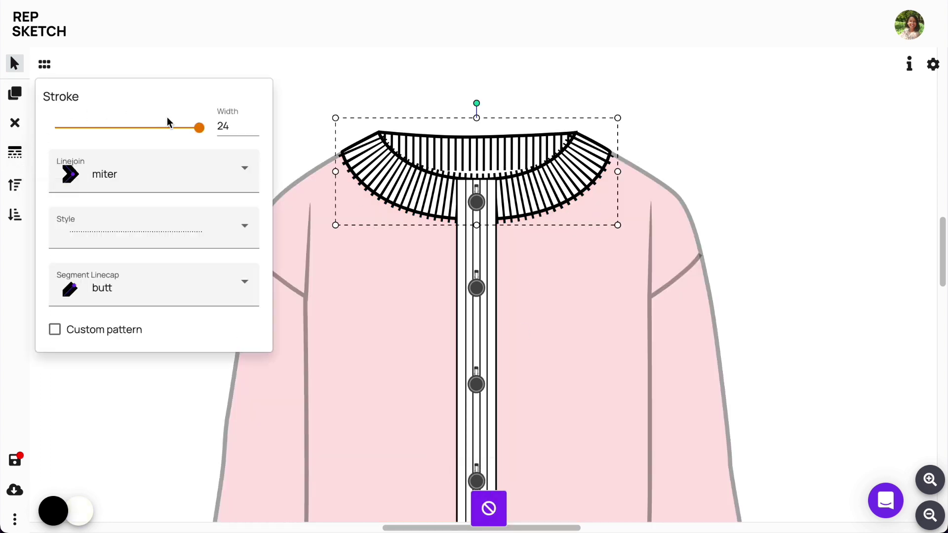
pyautogui.doubleClick(223, 126)
pyautogui.write('20')
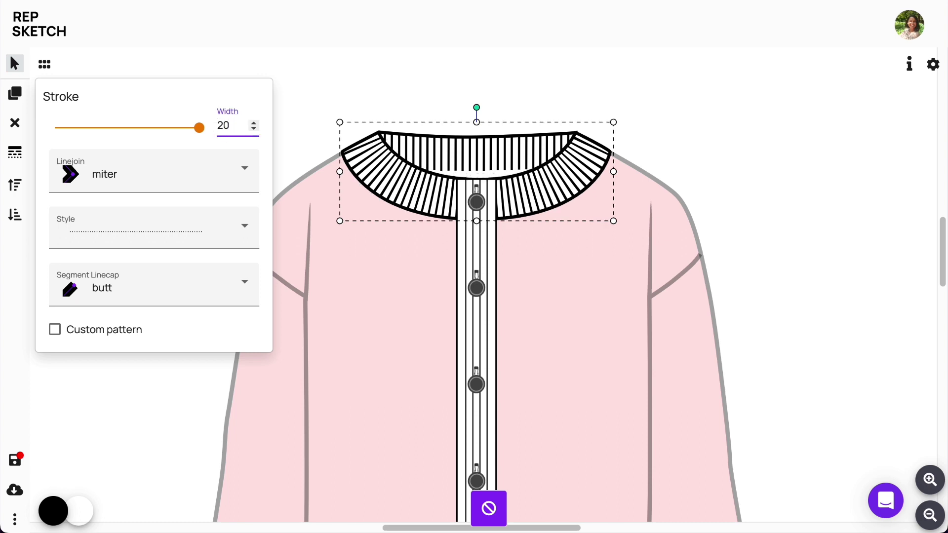
pyautogui.click(759, 265)
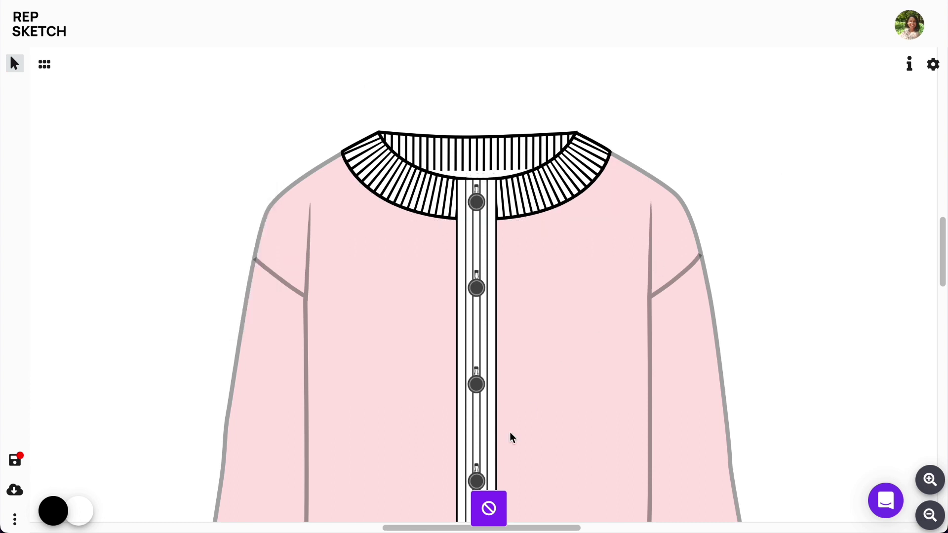
# Ungroup the seam lines and delete both vertical armhole seam lines
pyautogui.click(488, 509)
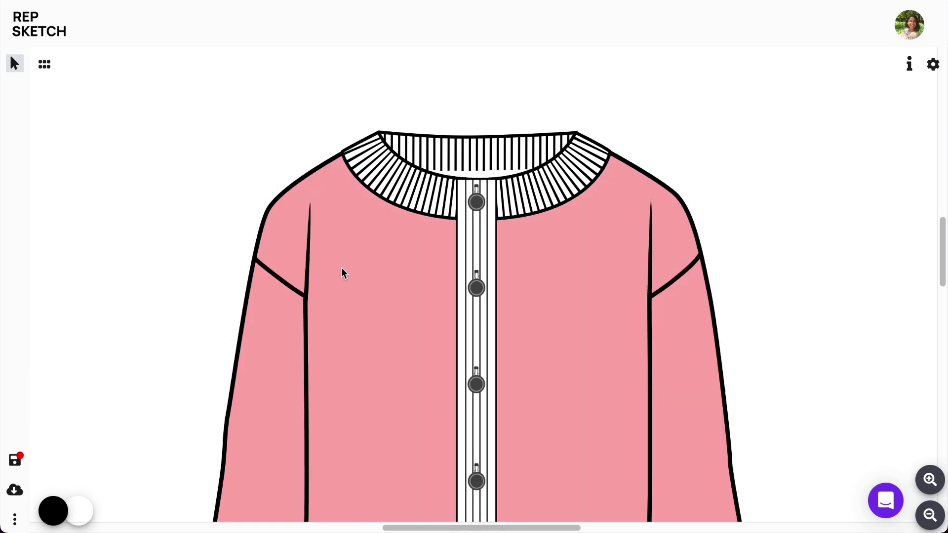
pyautogui.click(308, 280)
pyautogui.click(471, 509)
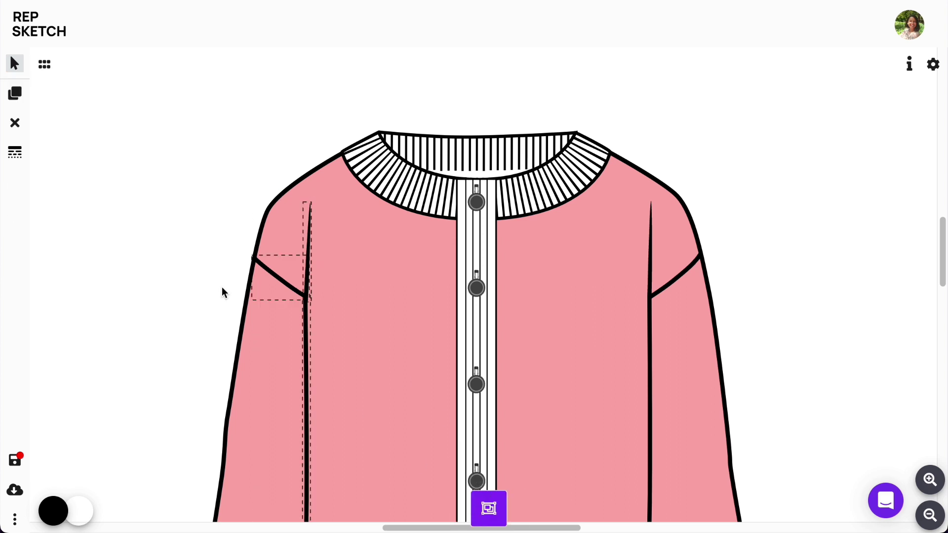
pyautogui.click(222, 288)
pyautogui.click(650, 263)
pyautogui.click(471, 509)
pyautogui.click(679, 312)
pyautogui.click(650, 259)
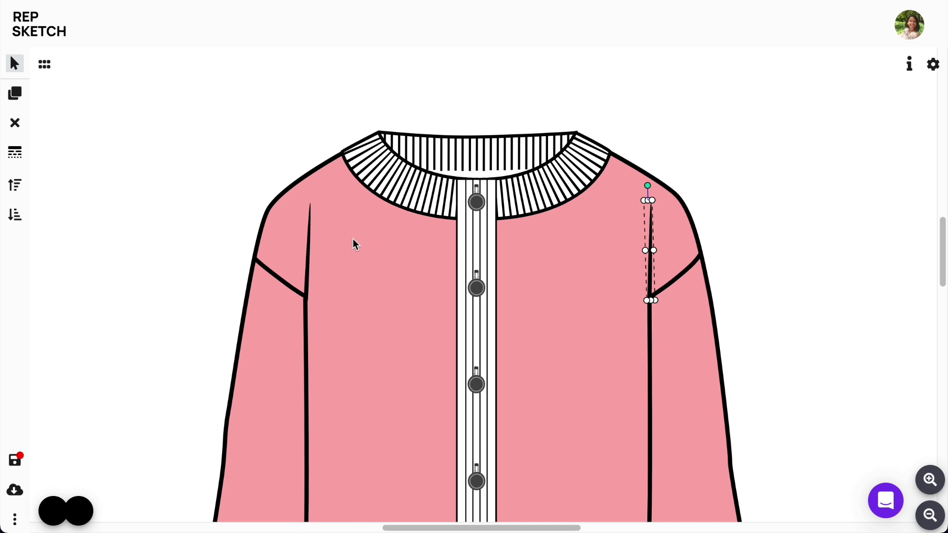
pyautogui.keyDown('shift'); pyautogui.click(308, 253); pyautogui.keyUp('shift')
pyautogui.click(14, 122)
# Extend the left and right diagonal armhole seams up to the shoulder edge
pyautogui.click(264, 277)
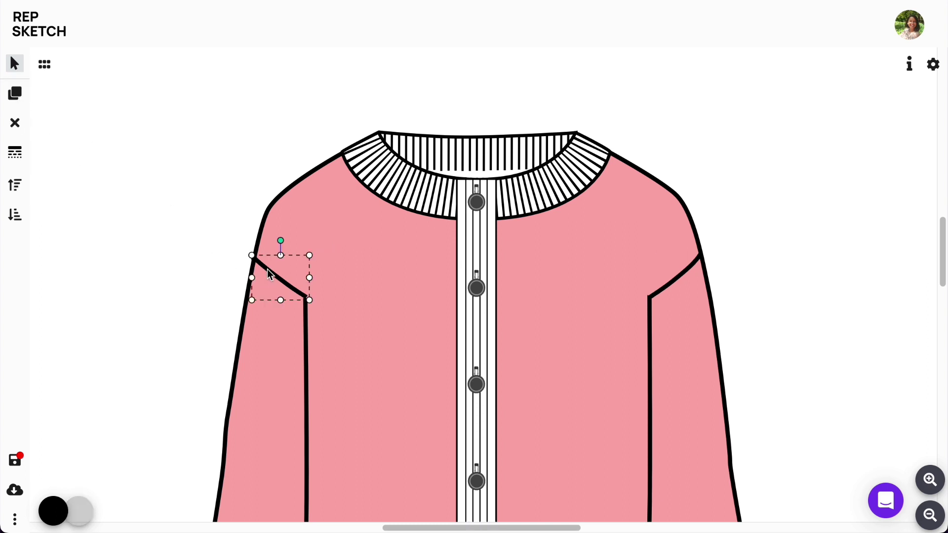
pyautogui.moveTo(256, 259); pyautogui.dragTo(268, 204)
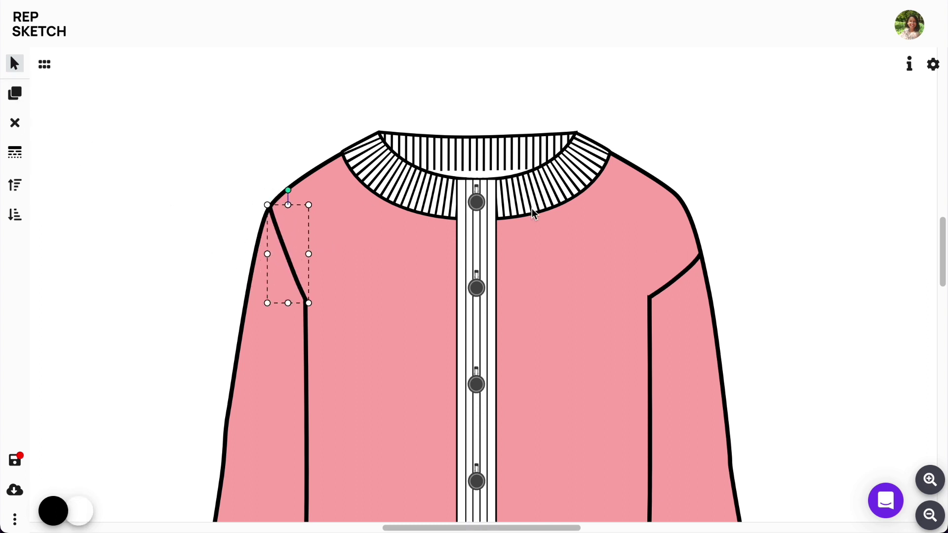
pyautogui.click(691, 273)
pyautogui.moveTo(700, 255); pyautogui.dragTo(683, 197)
pyautogui.click(770, 285)
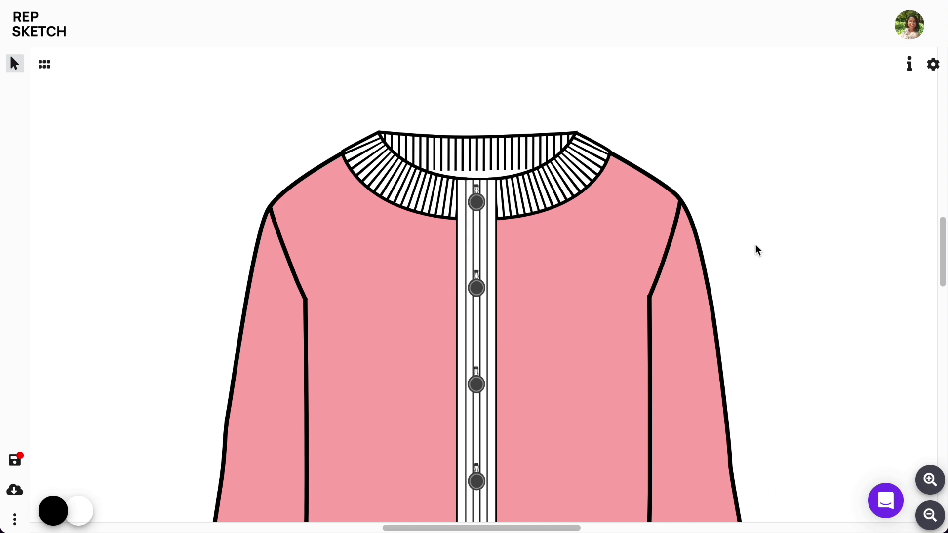
# Draw a short stitch line on the left sleeve with stroke width 1 and round joins and caps
pyautogui.click(15, 62)
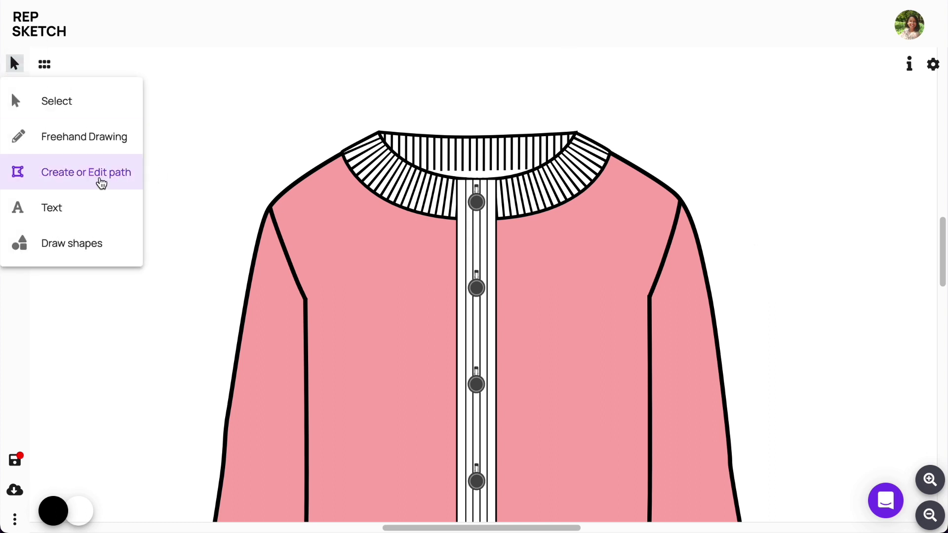
pyautogui.click(101, 184)
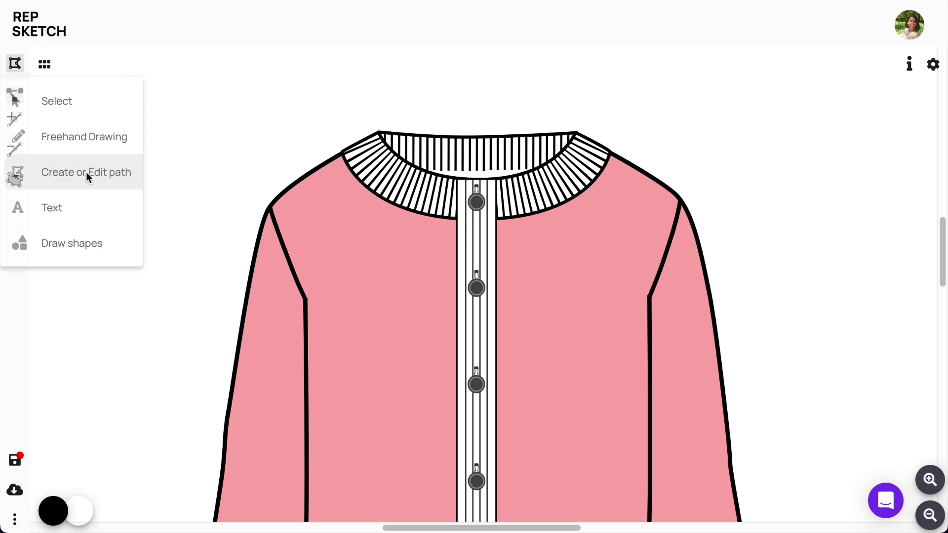
pyautogui.click(276, 245)
pyautogui.doubleClick(275, 257)
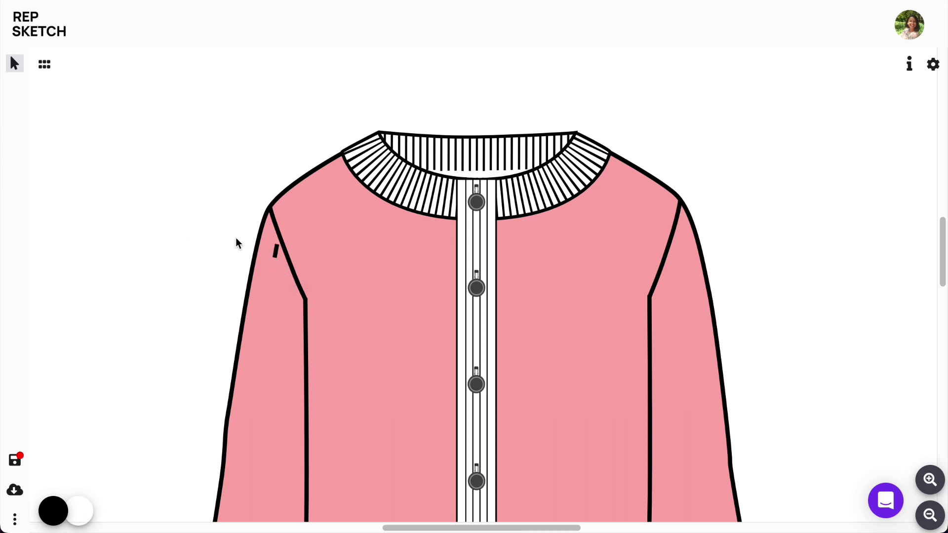
pyautogui.click(277, 252)
pyautogui.click(15, 153)
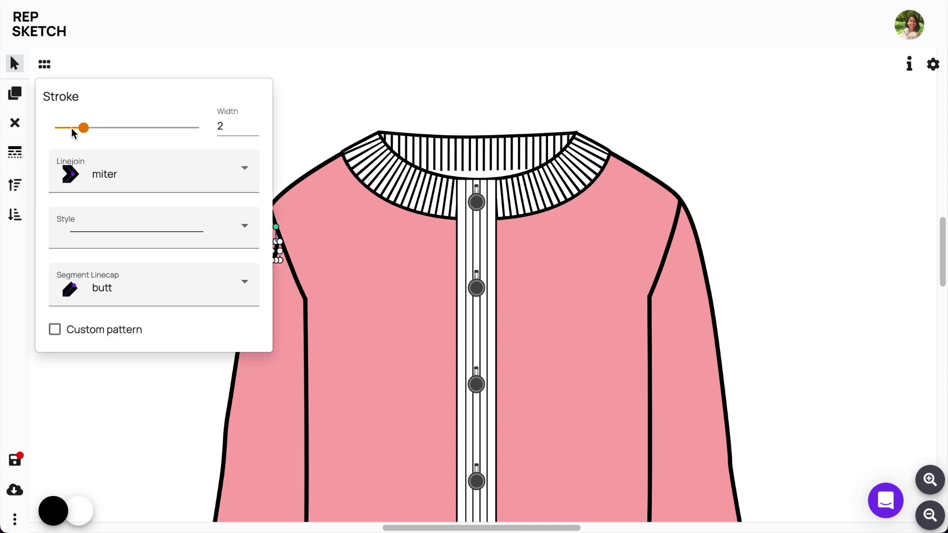
pyautogui.click(82, 129)
pyautogui.moveTo(82, 129); pyautogui.dragTo(68, 130)
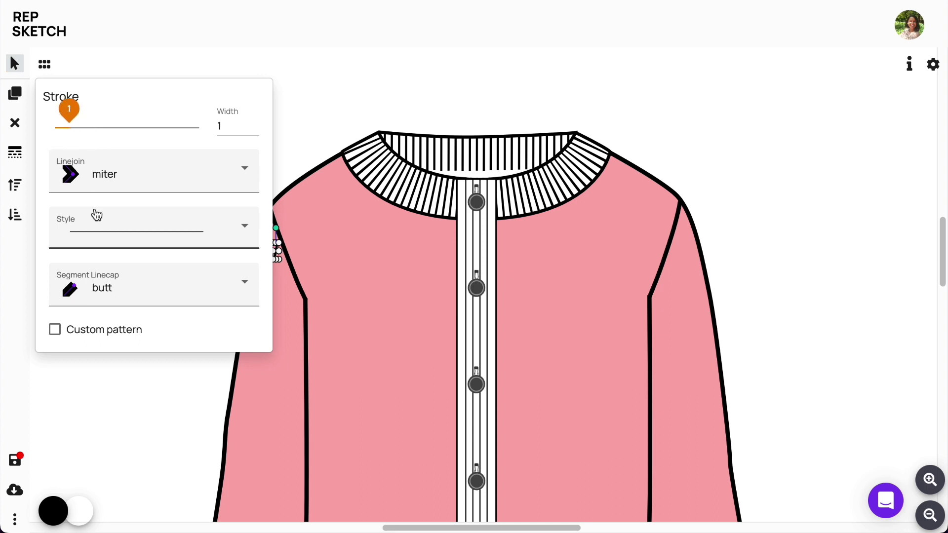
pyautogui.click(117, 185)
pyautogui.click(118, 205)
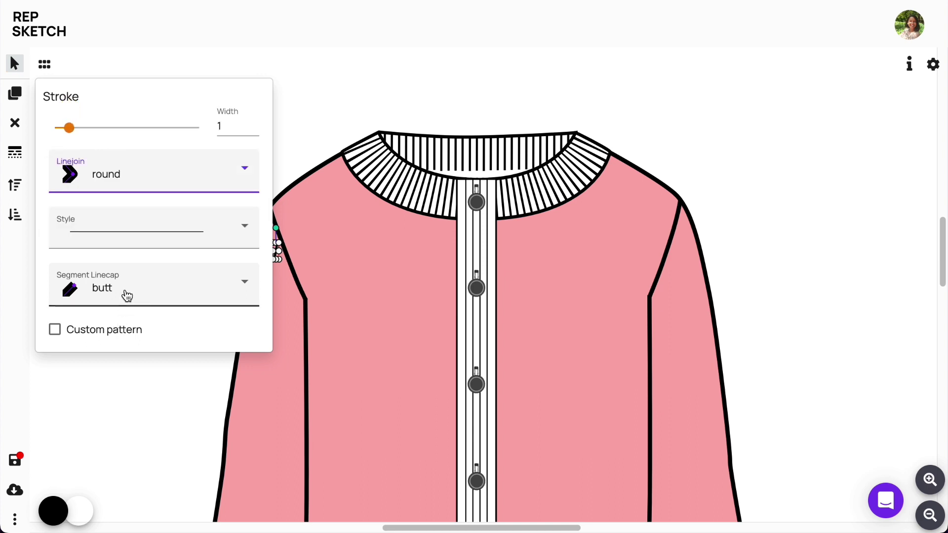
pyautogui.click(125, 294)
pyautogui.click(118, 351)
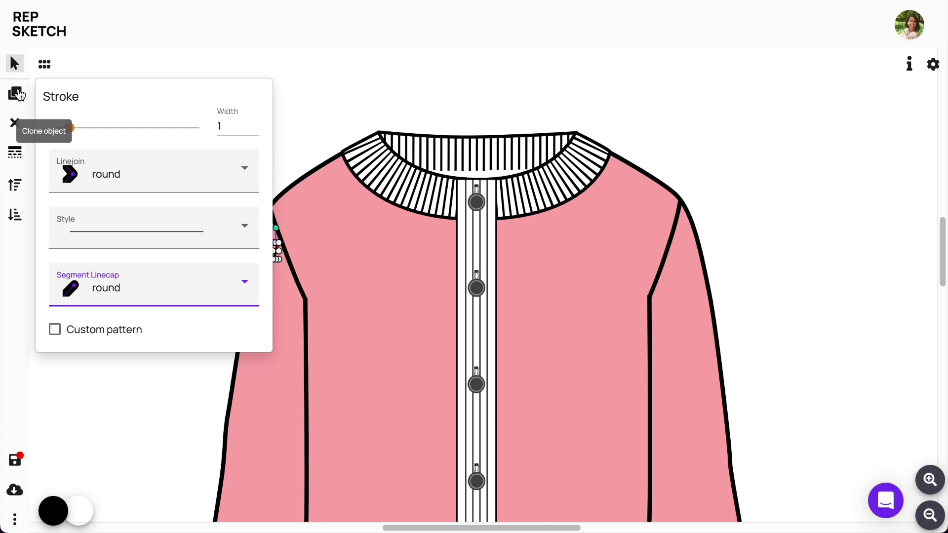
# Duplicate the stitch line and group the two marks into a pair
pyautogui.click(16, 93)
pyautogui.click(13, 63)
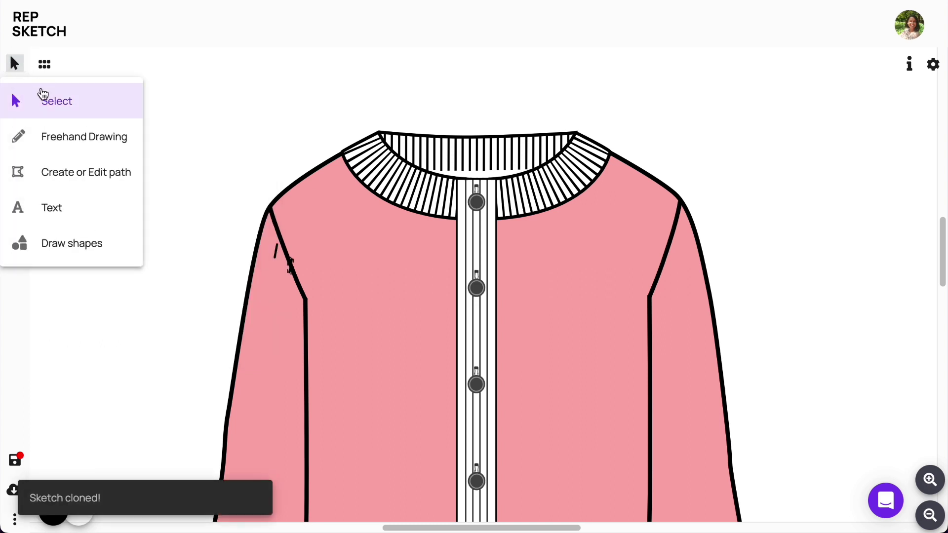
pyautogui.click(42, 99)
pyautogui.click(290, 252)
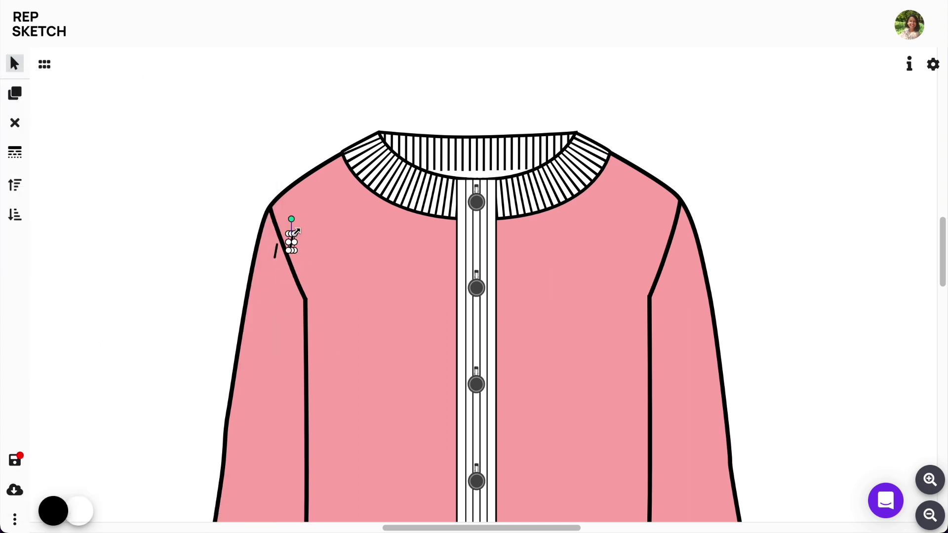
pyautogui.click(272, 235)
pyautogui.click(282, 247)
pyautogui.click(291, 246)
pyautogui.keyDown('shift'); pyautogui.click(277, 253); pyautogui.keyUp('shift')
pyautogui.click(487, 507)
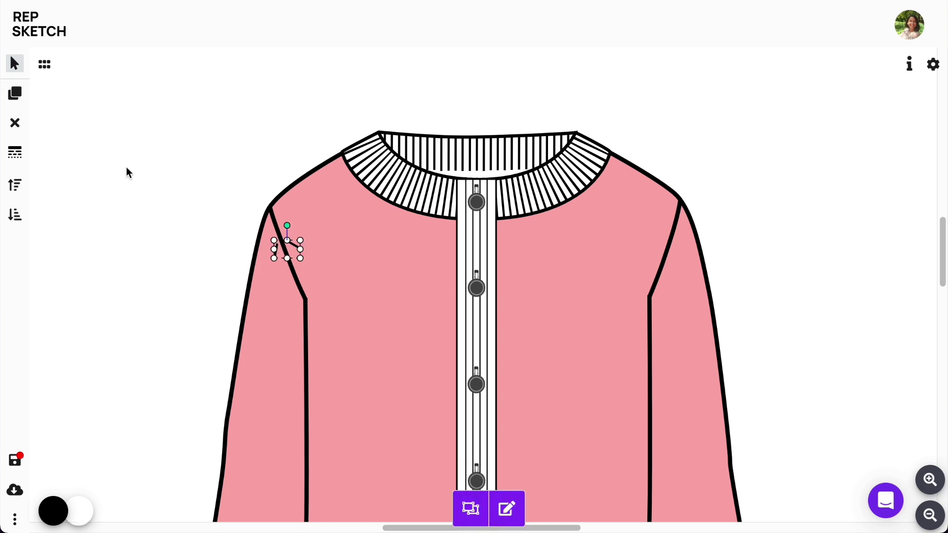
# Repeat the stitch pair along the left armhole seam and group all the left marks
pyautogui.click(15, 93)
pyautogui.moveTo(307, 264)
pyautogui.mouseDown()
pyautogui.moveTo(295, 258)
pyautogui.moveTo(311, 287)
pyautogui.mouseUp()
pyautogui.click(14, 93)
pyautogui.hotkey('ctrl', 'd')
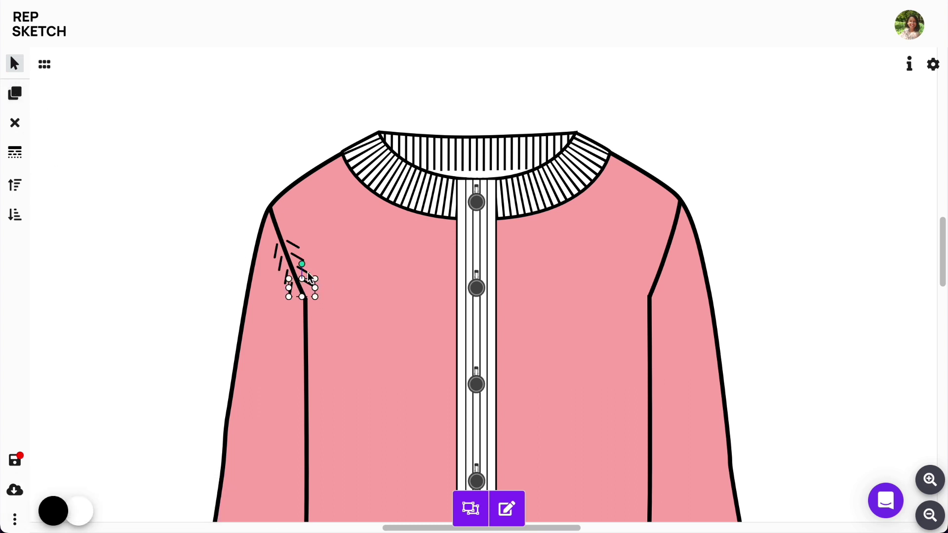
pyautogui.keyDown('shift'); pyautogui.click(308, 272); pyautogui.keyUp('shift')
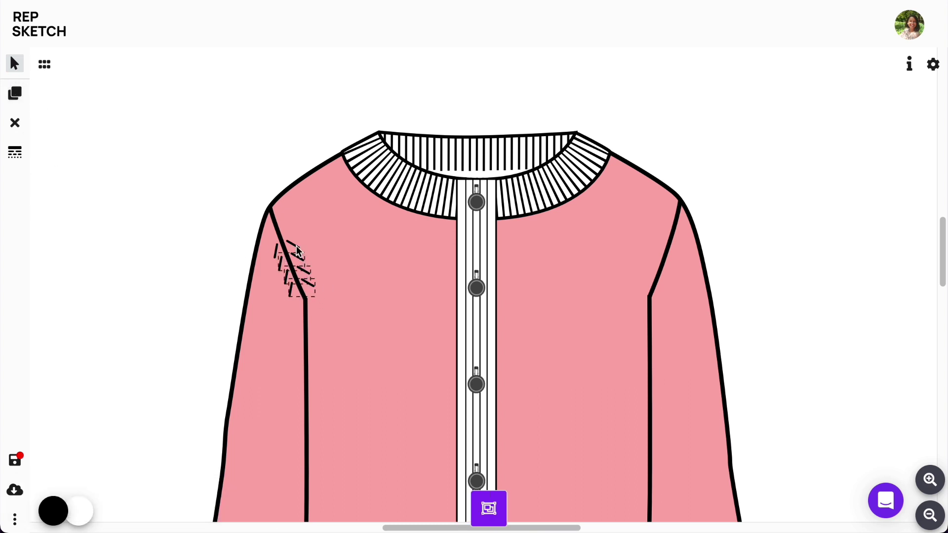
pyautogui.click(489, 508)
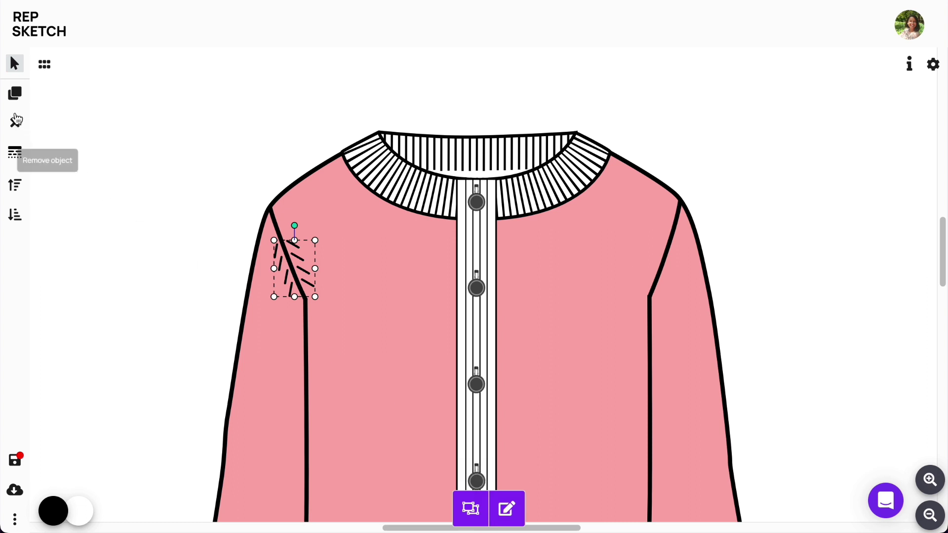
# Copy the left stitch group to the right armhole and rotate it to follow the seam
pyautogui.click(14, 92)
pyautogui.moveTo(326, 304)
pyautogui.mouseDown()
pyautogui.moveTo(620, 292)
pyautogui.moveTo(667, 280)
pyautogui.mouseUp()
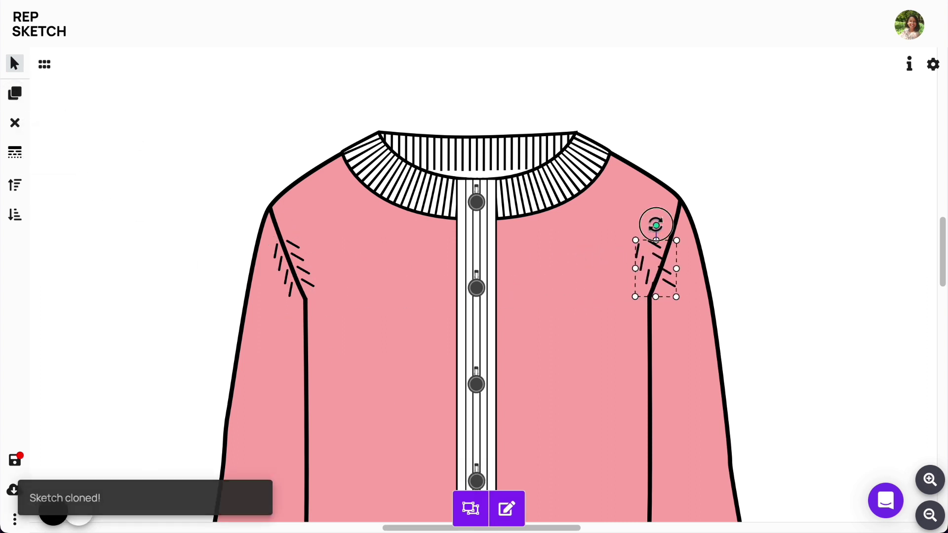
pyautogui.moveTo(655, 225); pyautogui.dragTo(685, 237)
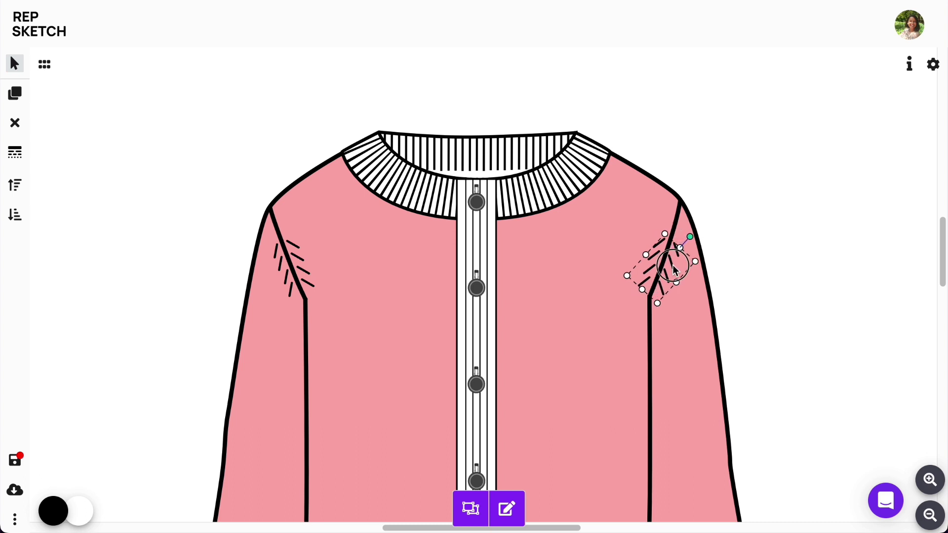
pyautogui.moveTo(676, 271); pyautogui.dragTo(683, 270)
pyautogui.click(810, 349)
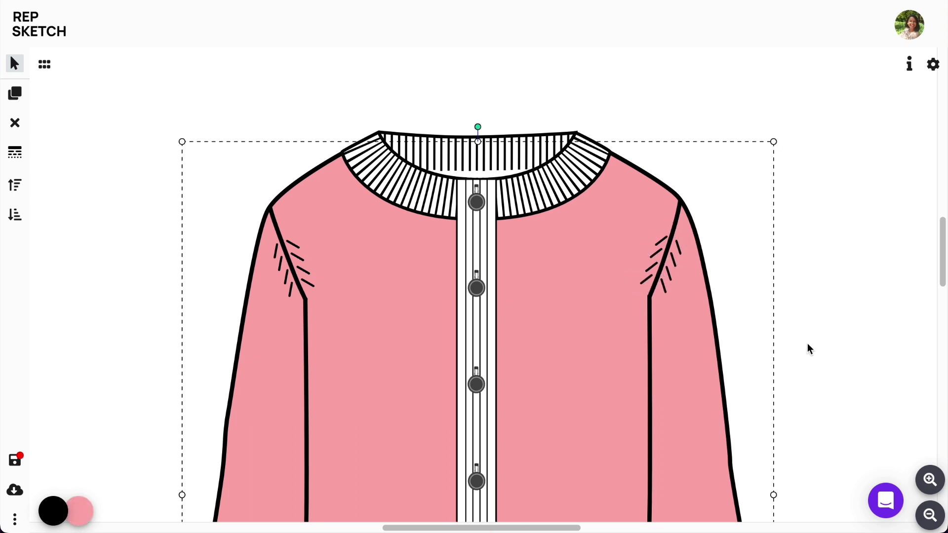
# Select the whole cardigan and recolour its fill from pink to warm brown B57645
pyautogui.click(931, 515)
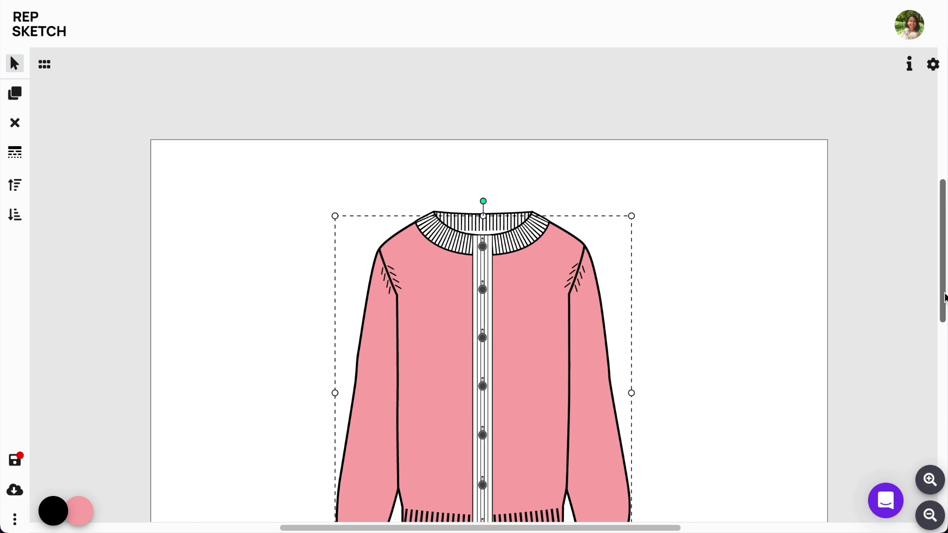
pyautogui.scroll(-3, 929, 306)
pyautogui.click(757, 323)
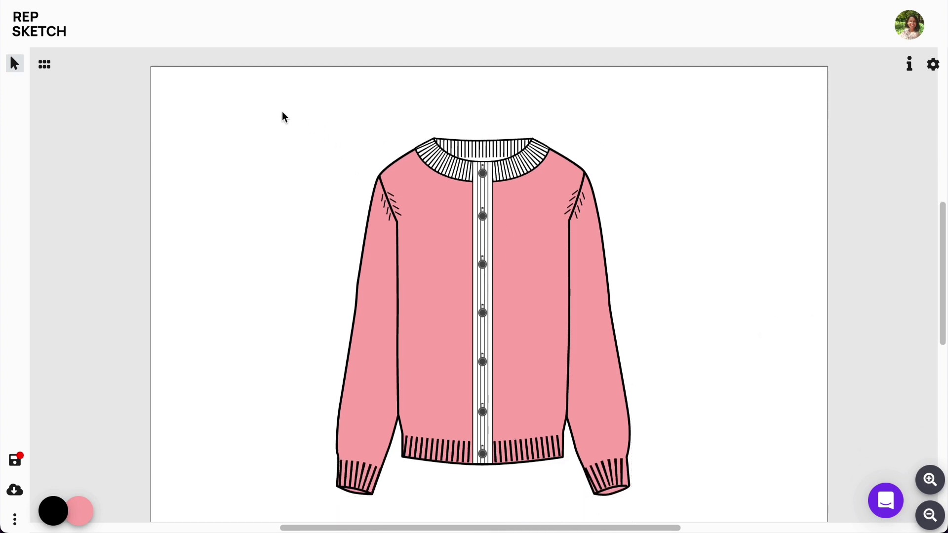
pyautogui.moveTo(328, 95); pyautogui.dragTo(635, 511)
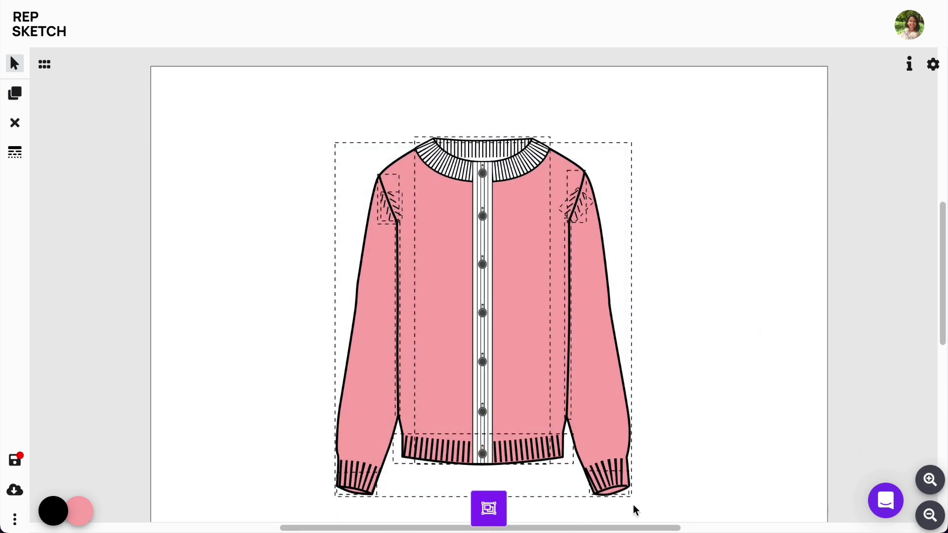
pyautogui.click(80, 511)
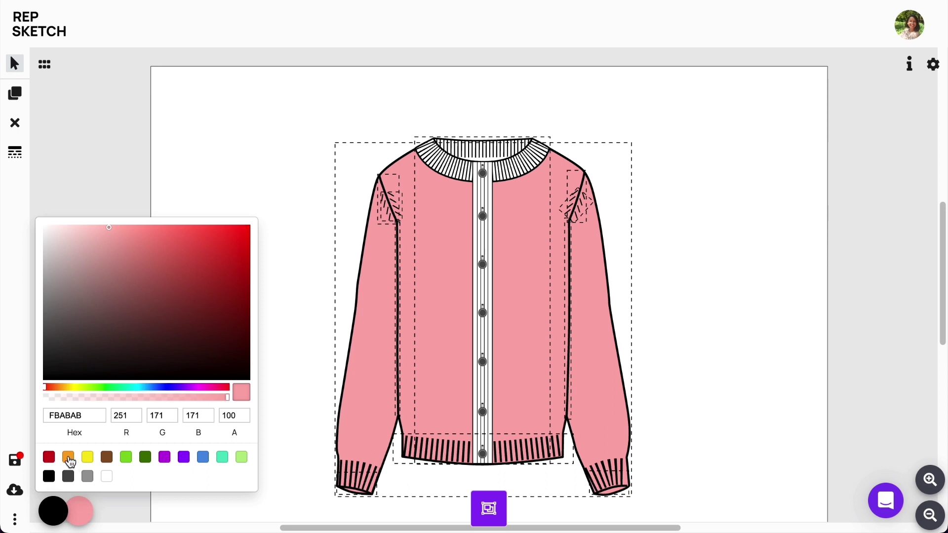
pyautogui.click(68, 457)
pyautogui.moveTo(195, 265); pyautogui.dragTo(172, 274)
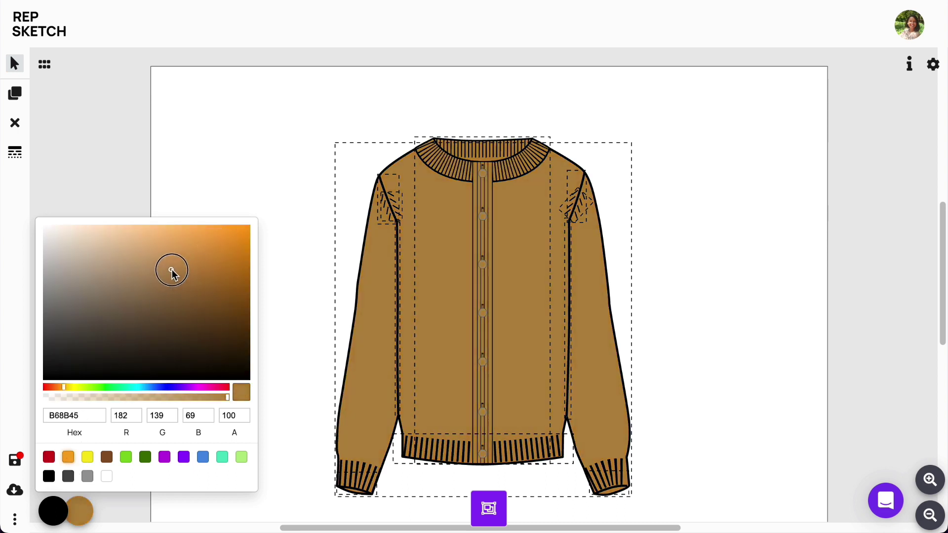
pyautogui.moveTo(62, 389); pyautogui.dragTo(58, 388)
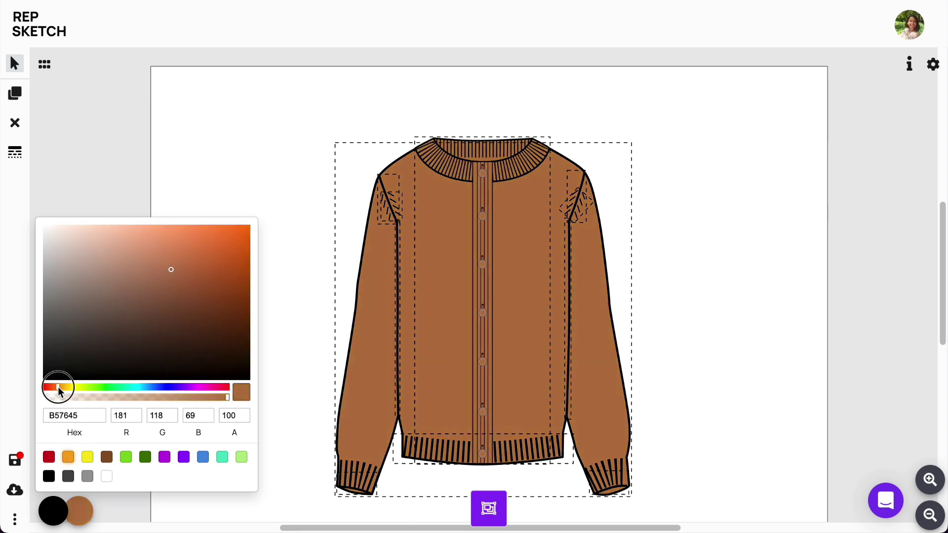
pyautogui.click(724, 345)
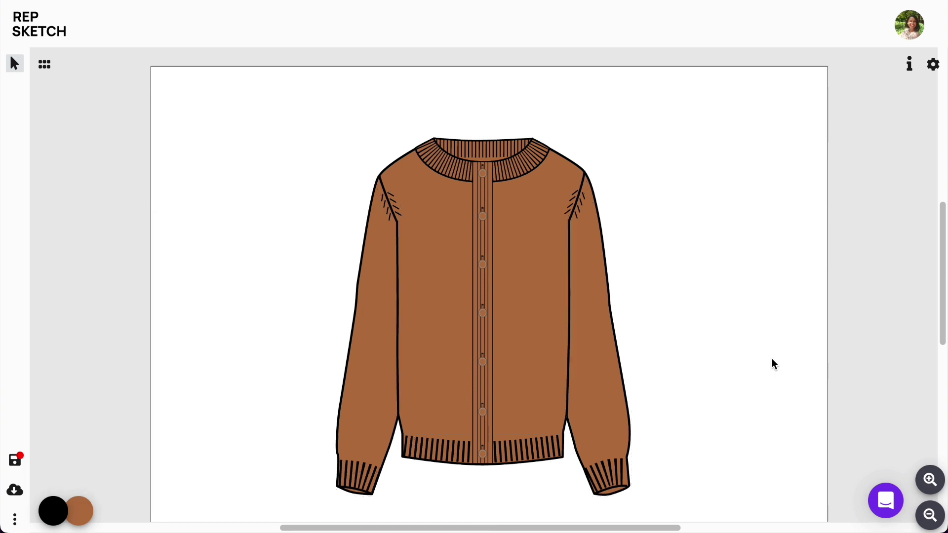
pyautogui.click(930, 480)
# Ungroup the right cuff to reach its outline piece
pyautogui.moveTo(941, 312); pyautogui.dragTo(941, 342)
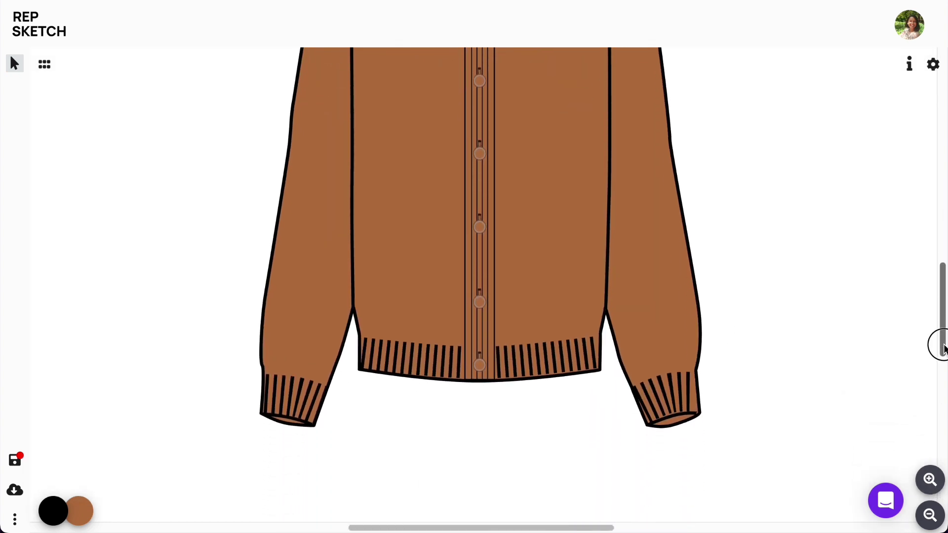
pyautogui.click(309, 387)
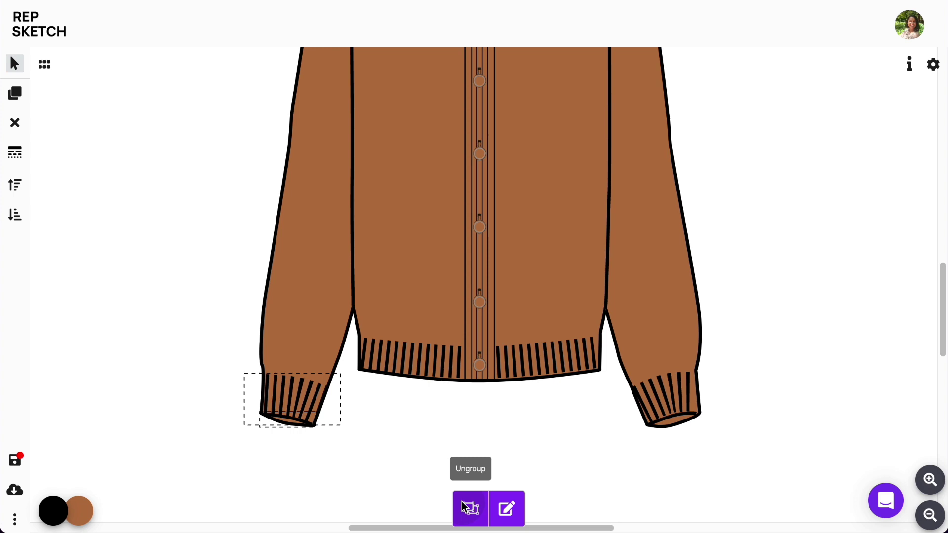
pyautogui.click(605, 427)
pyautogui.click(664, 397)
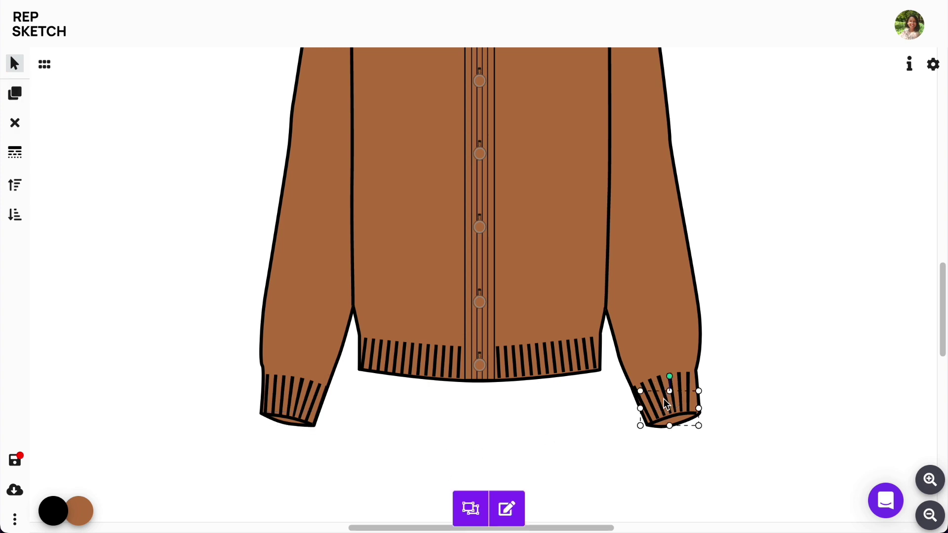
pyautogui.click(470, 508)
pyautogui.click(566, 449)
pyautogui.click(689, 385)
pyautogui.click(688, 383)
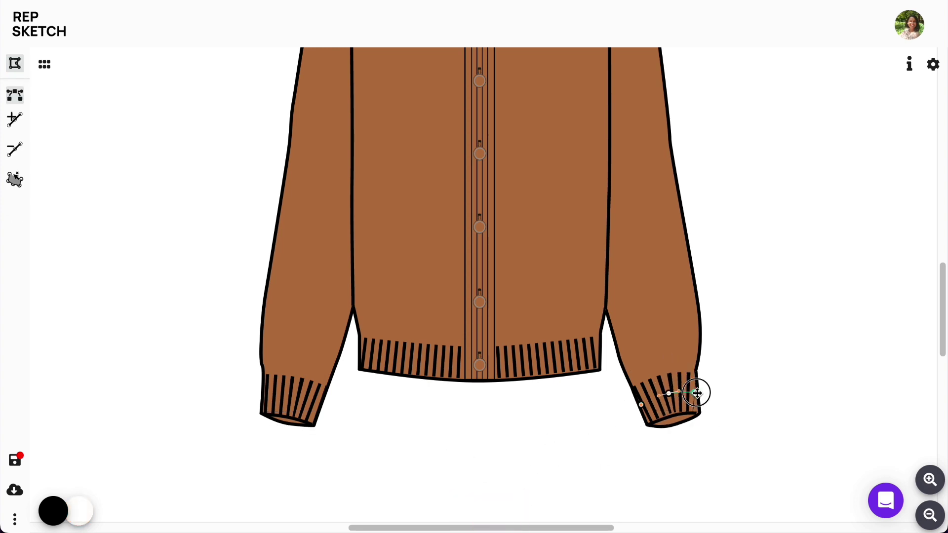
pyautogui.press('Escape')
# Select the cuff and waistband ribbing and give it a finer custom stroke pattern
pyautogui.click(689, 384)
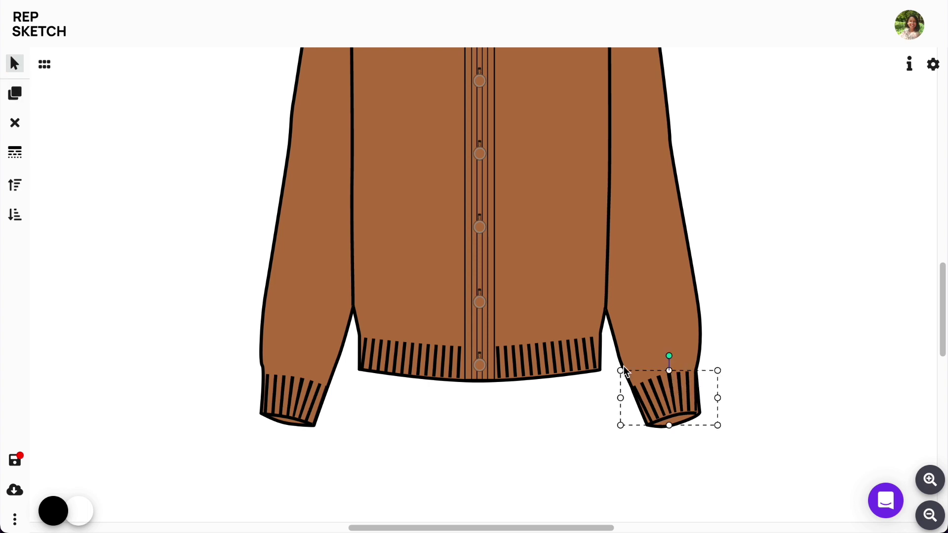
pyautogui.keyDown('shift'); pyautogui.click(569, 347); pyautogui.keyUp('shift')
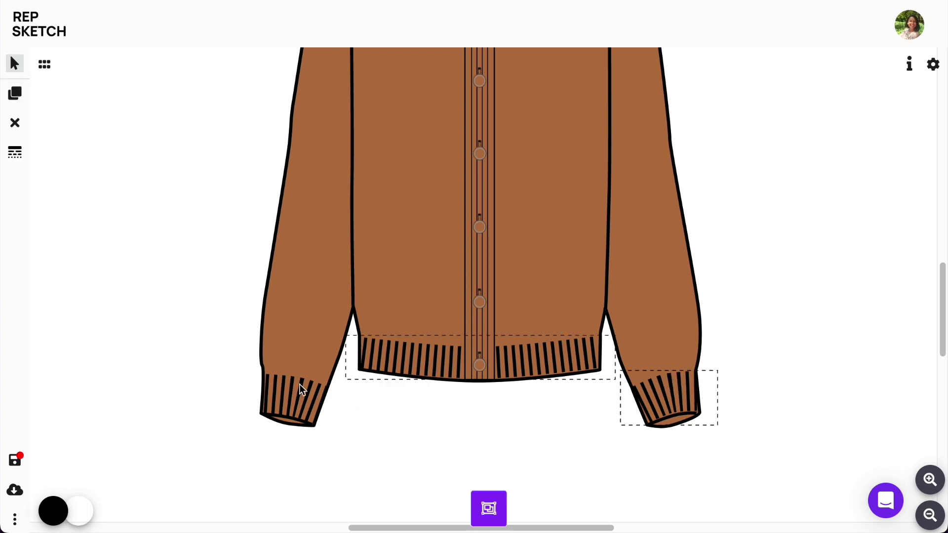
pyautogui.click(14, 152)
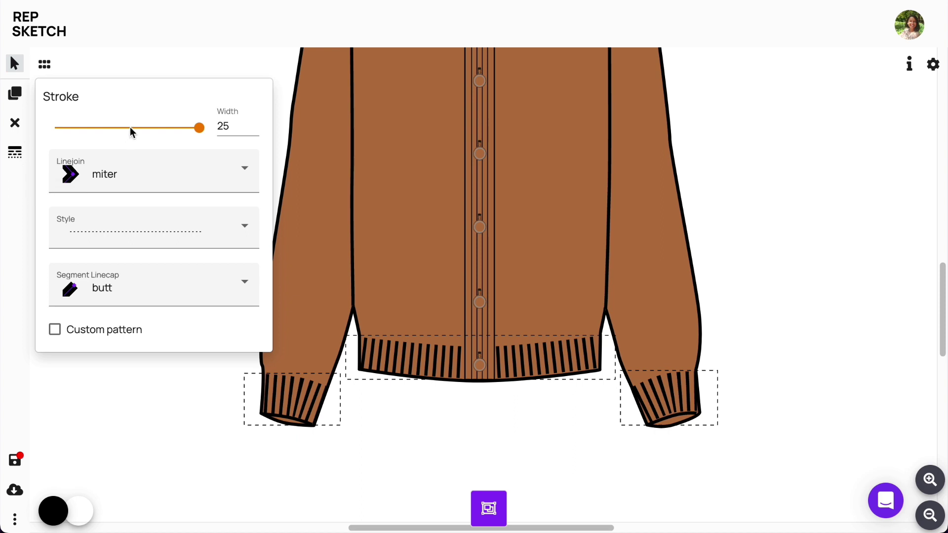
pyautogui.click(55, 330)
pyautogui.moveTo(76, 406); pyautogui.dragTo(67, 404)
pyautogui.click(483, 464)
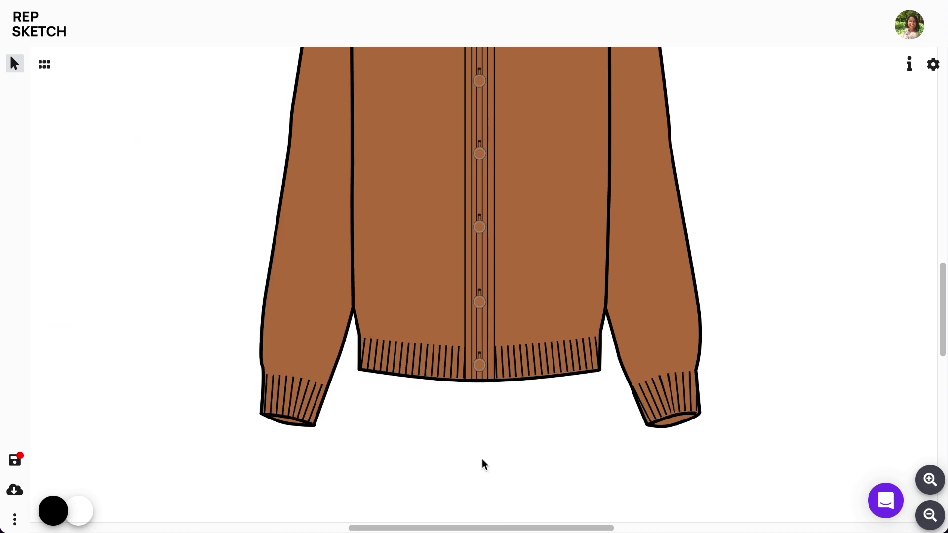
# Move the round collar and placket group off the body to the right
pyautogui.click(921, 517)
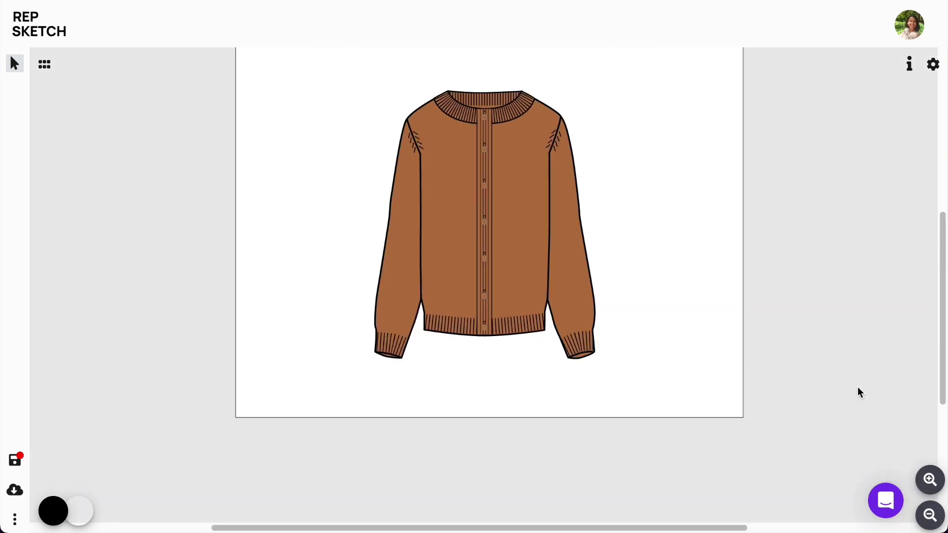
pyautogui.click(930, 480)
pyautogui.moveTo(941, 369); pyautogui.dragTo(942, 338)
pyautogui.moveTo(488, 139); pyautogui.dragTo(805, 142)
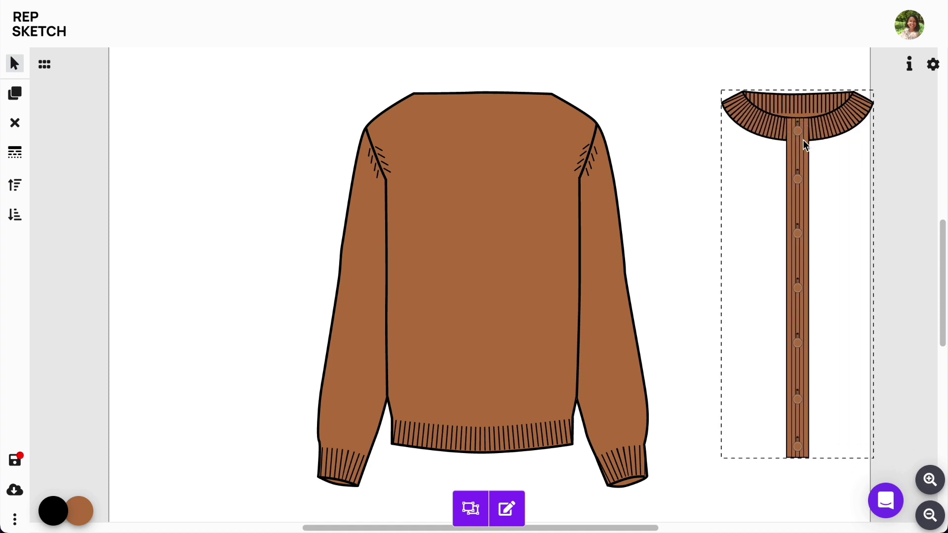
# Find the Ribbed V-neck among the Necklines & Collars components and place it on the neckline
pyautogui.click(44, 64)
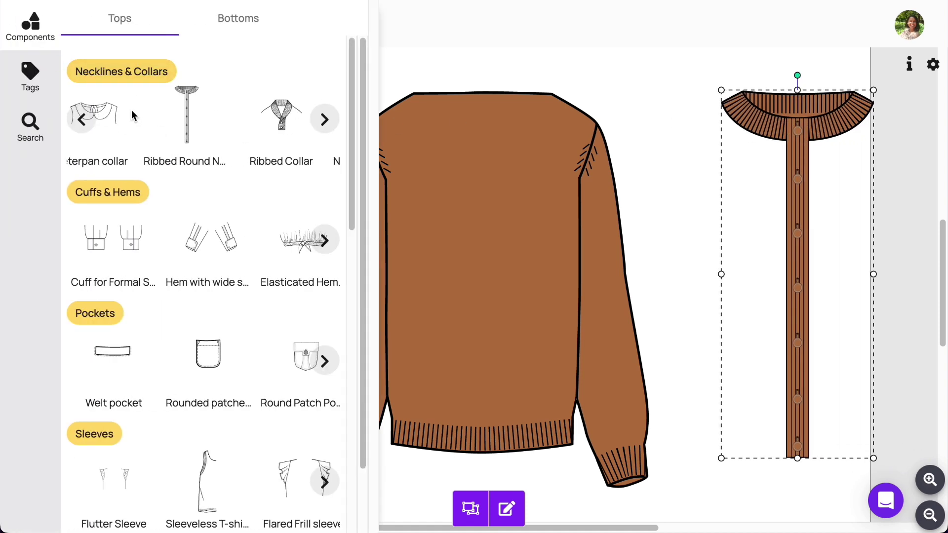
pyautogui.click(81, 119)
pyautogui.click(81, 120)
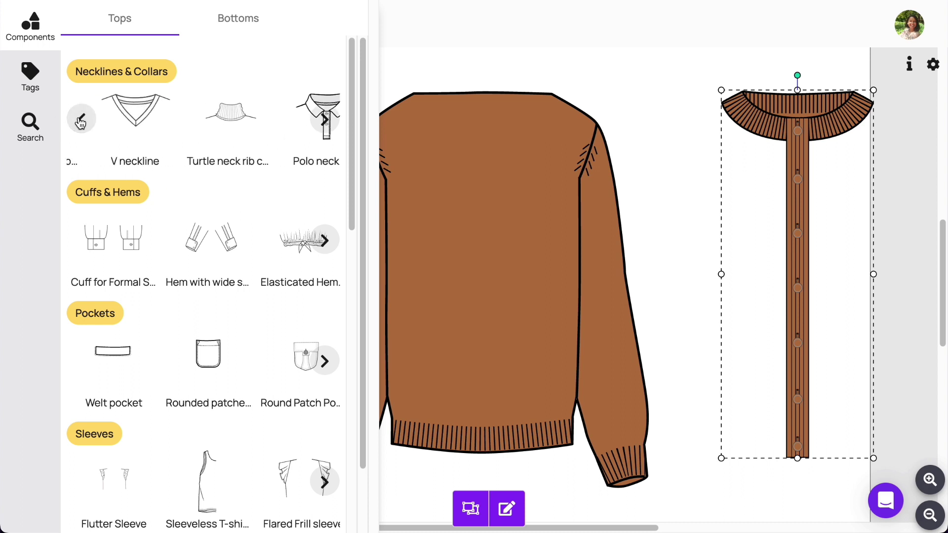
pyautogui.click(81, 120)
pyautogui.click(81, 121)
pyautogui.click(81, 120)
pyautogui.click(81, 121)
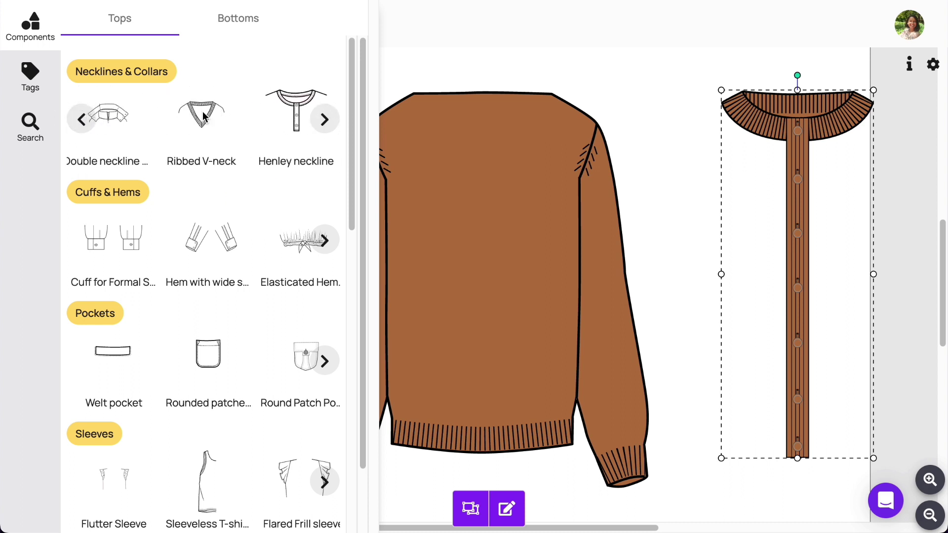
pyautogui.moveTo(203, 118); pyautogui.dragTo(485, 131)
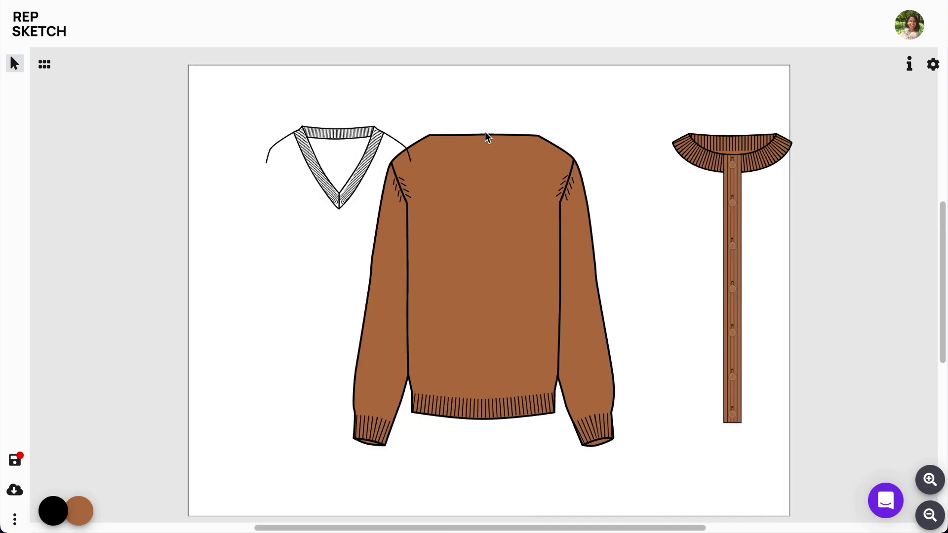
pyautogui.moveTo(360, 141); pyautogui.dragTo(492, 150)
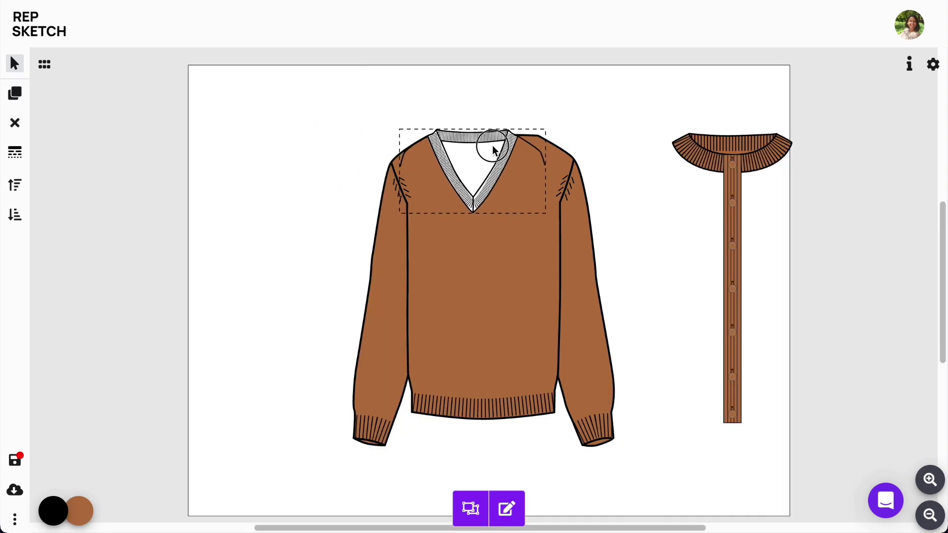
# Scale the ribbed V-neck from both corners and nudge it right to span shoulder to shoulder
pyautogui.moveTo(547, 214); pyautogui.dragTo(599, 247)
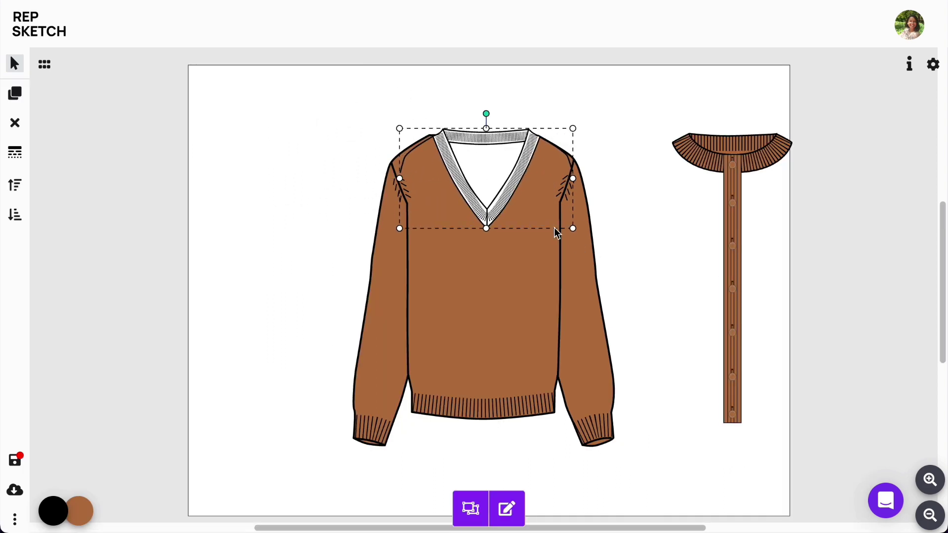
pyautogui.moveTo(398, 227); pyautogui.dragTo(384, 244)
pyautogui.moveTo(502, 172); pyautogui.dragTo(500, 171)
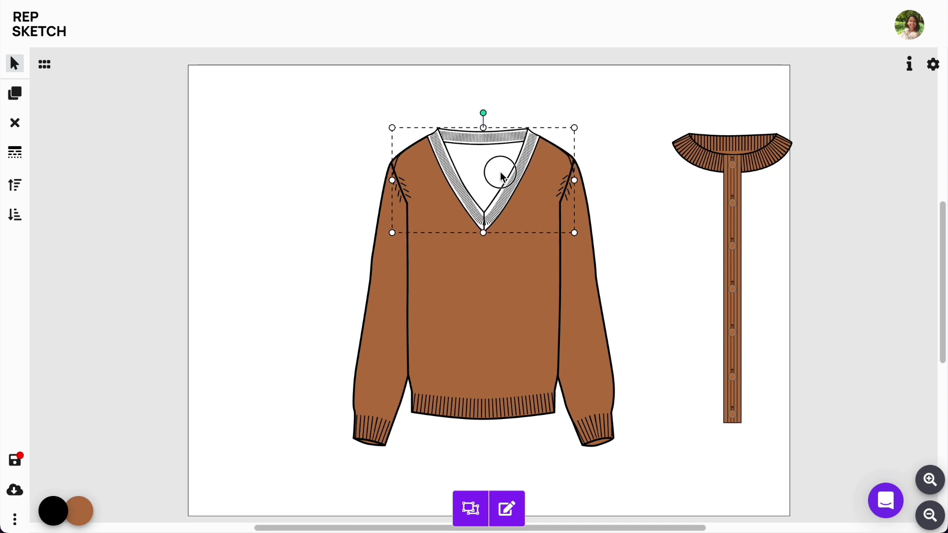
pyautogui.click(931, 480)
pyautogui.moveTo(940, 321); pyautogui.dragTo(940, 295)
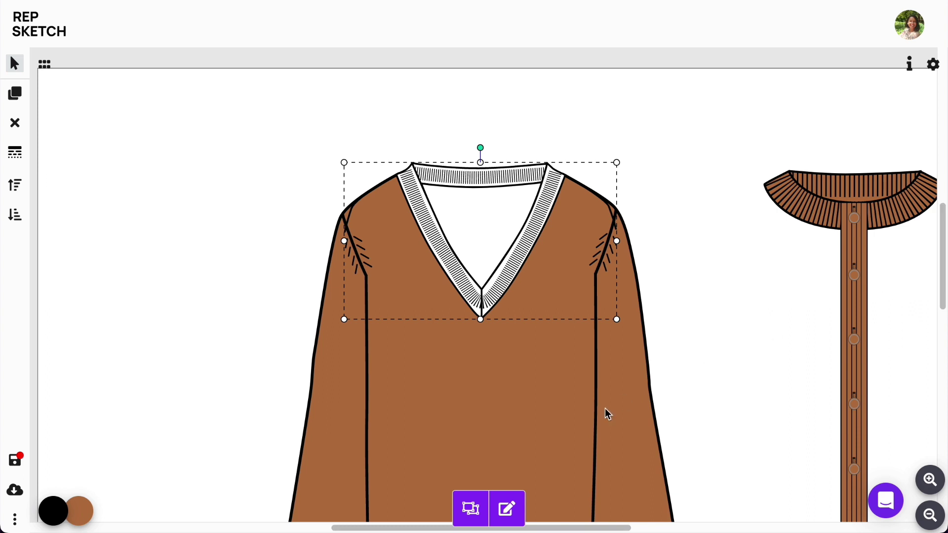
# Ungroup the V-neck and delete its left and right shoulder pieces
pyautogui.click(475, 511)
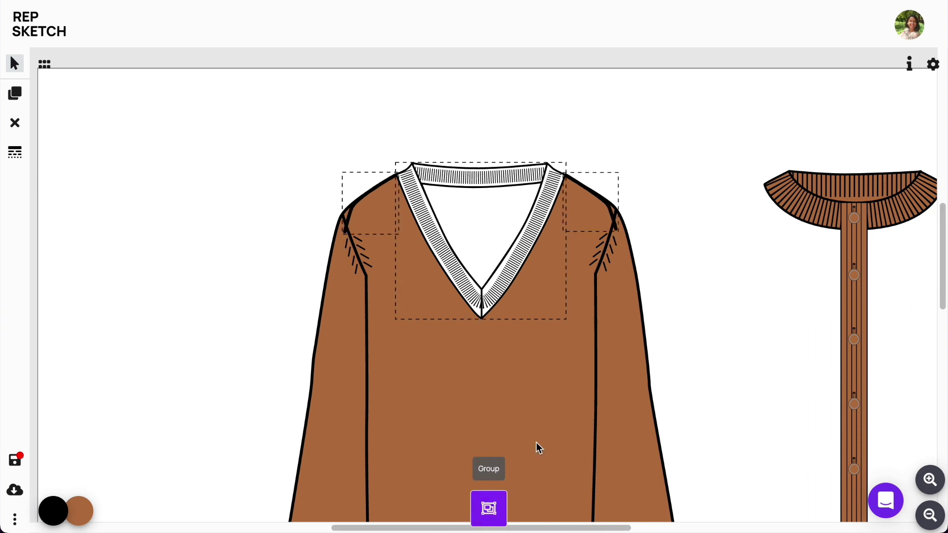
pyautogui.click(656, 248)
pyautogui.click(610, 207)
pyautogui.keyDown('shift'); pyautogui.click(352, 216); pyautogui.keyUp('shift')
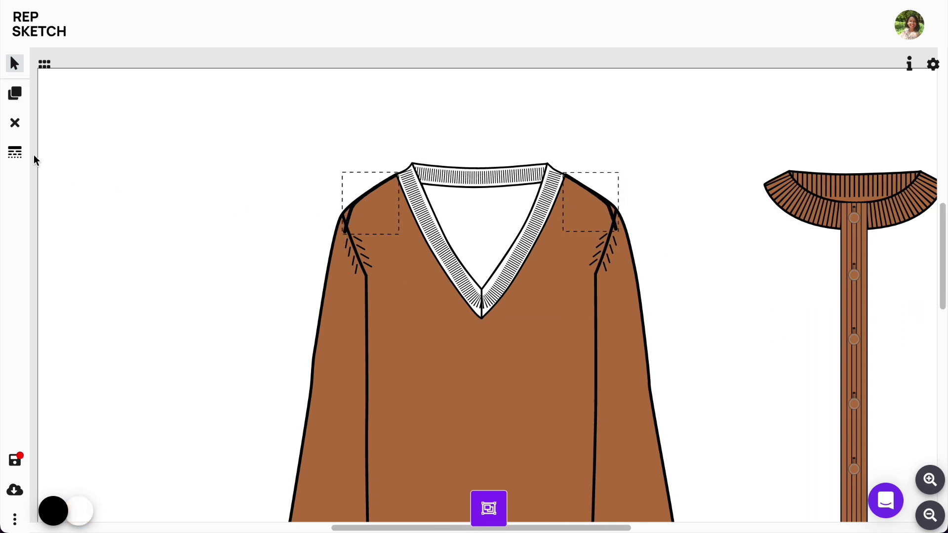
pyautogui.click(14, 123)
# Split the V-neck collar and change the trim piece's stroke width from 18 to 14
pyautogui.click(478, 221)
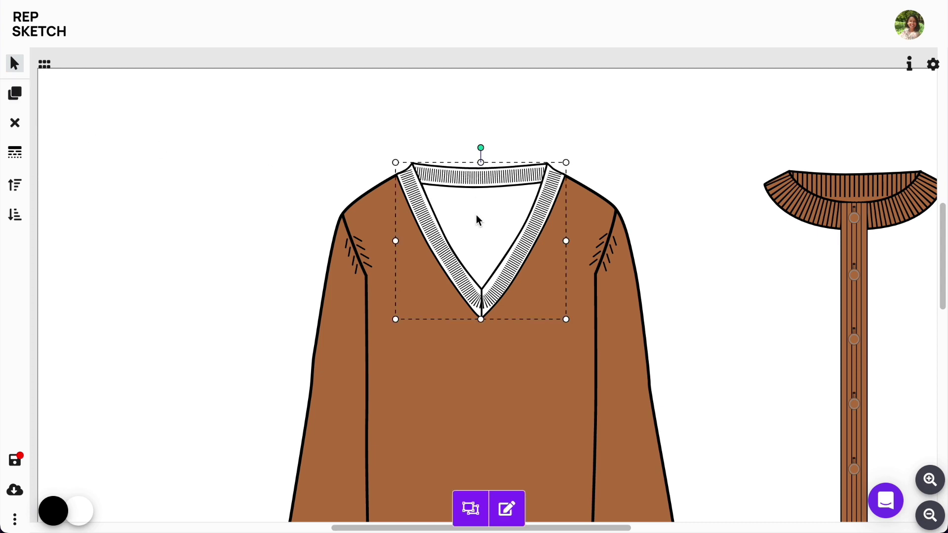
pyautogui.click(471, 509)
pyautogui.click(575, 179)
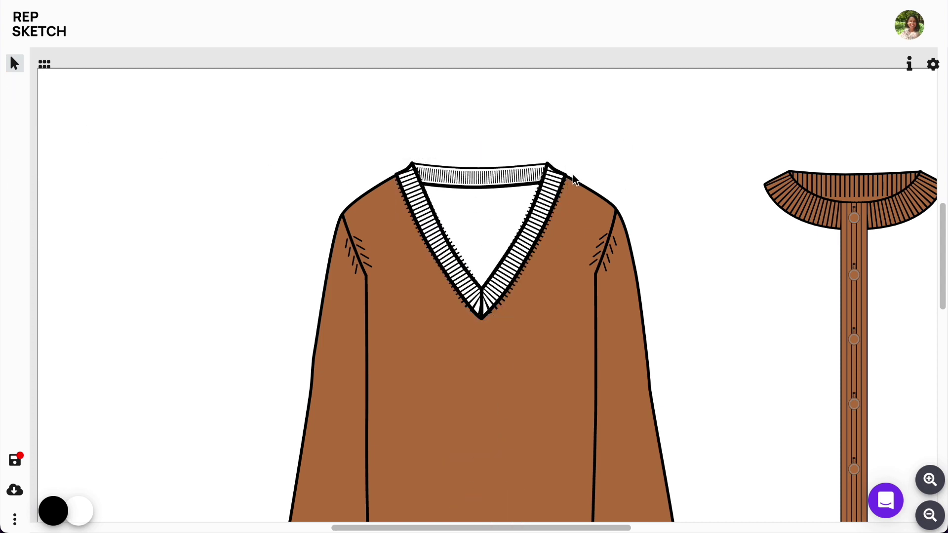
pyautogui.click(550, 200)
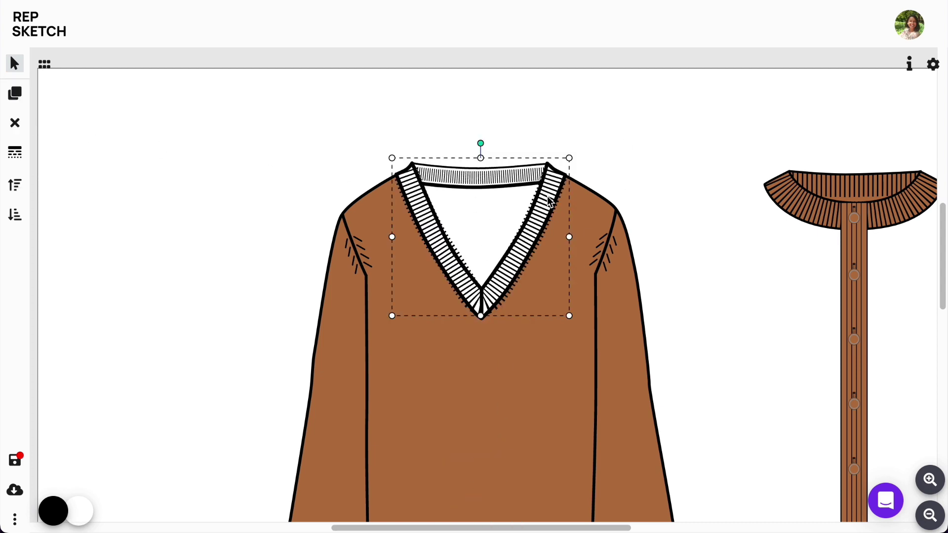
pyautogui.click(23, 154)
pyautogui.doubleClick(223, 128)
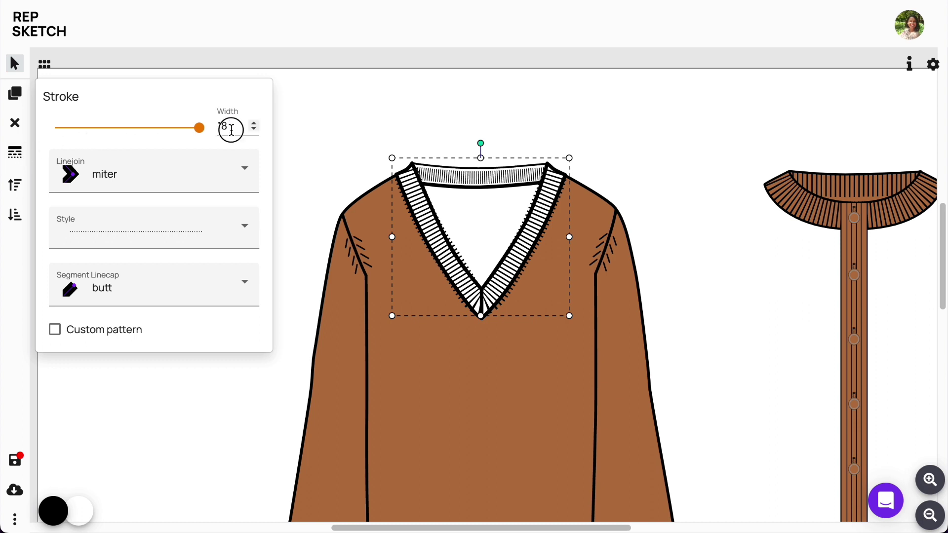
pyautogui.write('14')
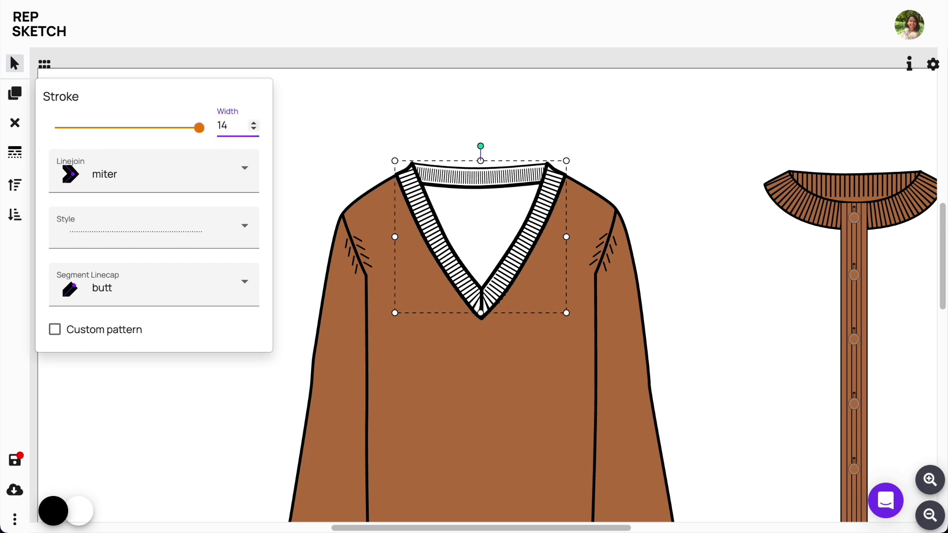
pyautogui.click(510, 290)
# Select the back collar band and review its anchor points
pyautogui.click(492, 170)
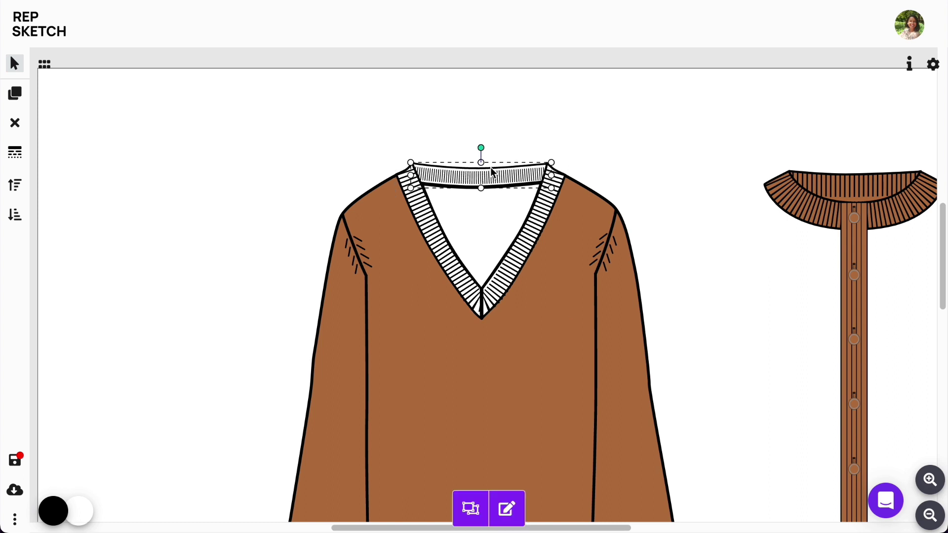
pyautogui.click(467, 514)
pyautogui.click(616, 159)
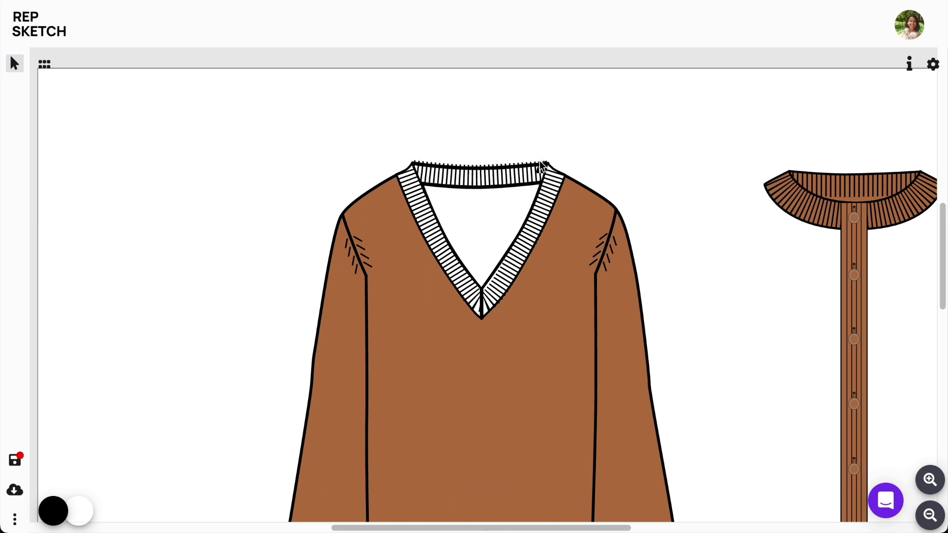
pyautogui.click(538, 168)
pyautogui.doubleClick(538, 168)
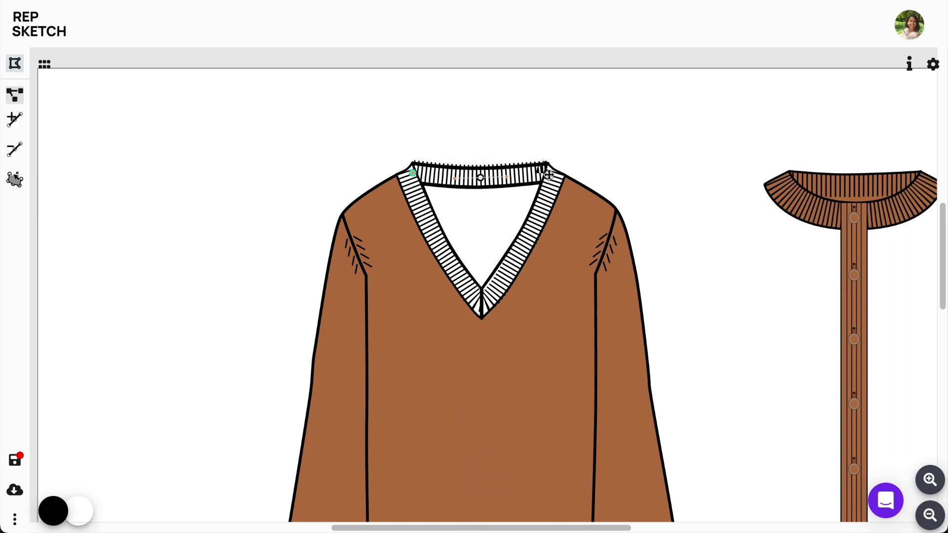
pyautogui.click(623, 97)
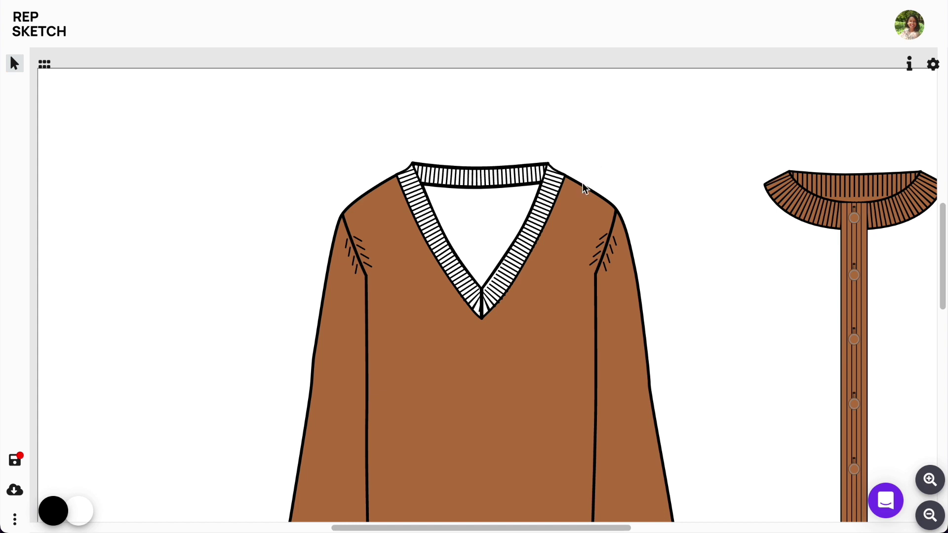
# Pull the button placket away from its round collar and delete the collar
pyautogui.click(931, 515)
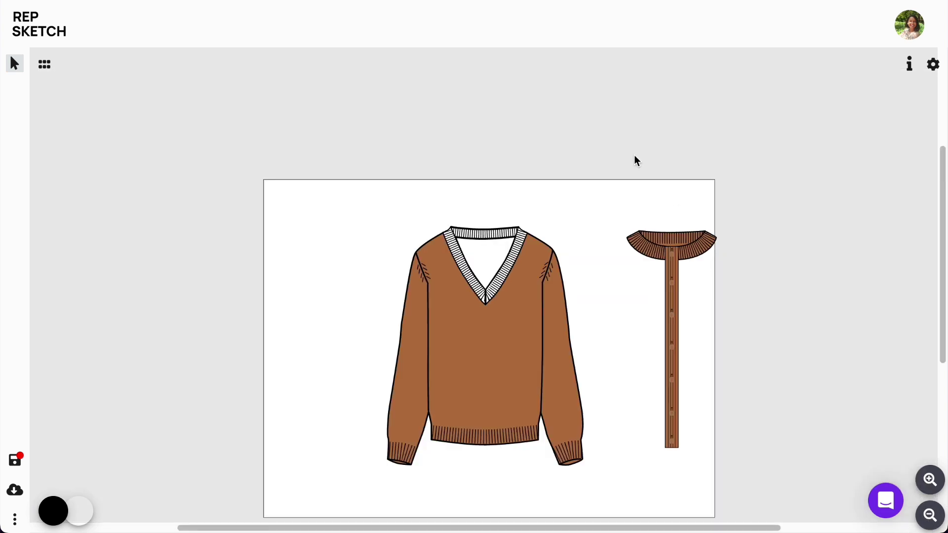
pyautogui.moveTo(679, 288); pyautogui.dragTo(658, 326)
pyautogui.click(761, 153)
pyautogui.moveTo(698, 198); pyautogui.dragTo(806, 255)
pyautogui.click(15, 123)
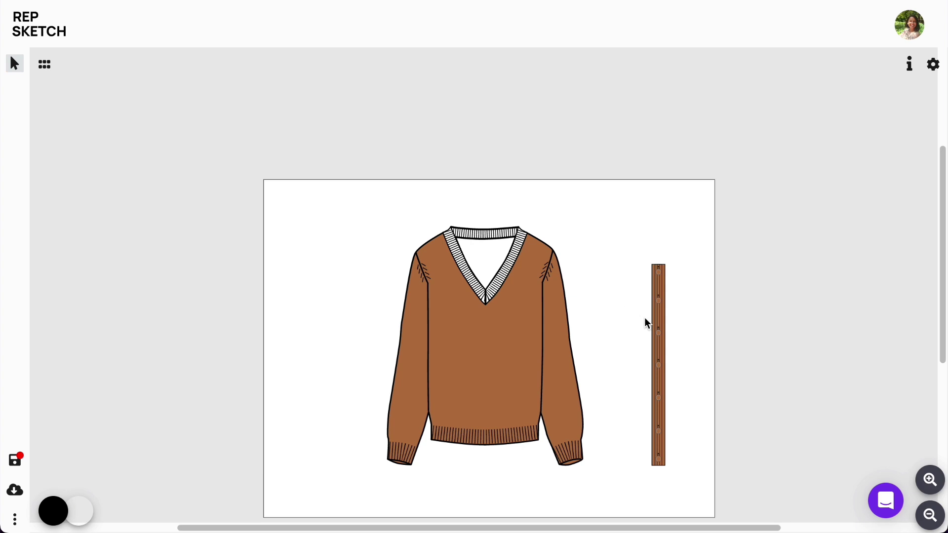
# Position the button placket centred down the sweater's front and check it zoomed in
pyautogui.moveTo(662, 327); pyautogui.dragTo(492, 307)
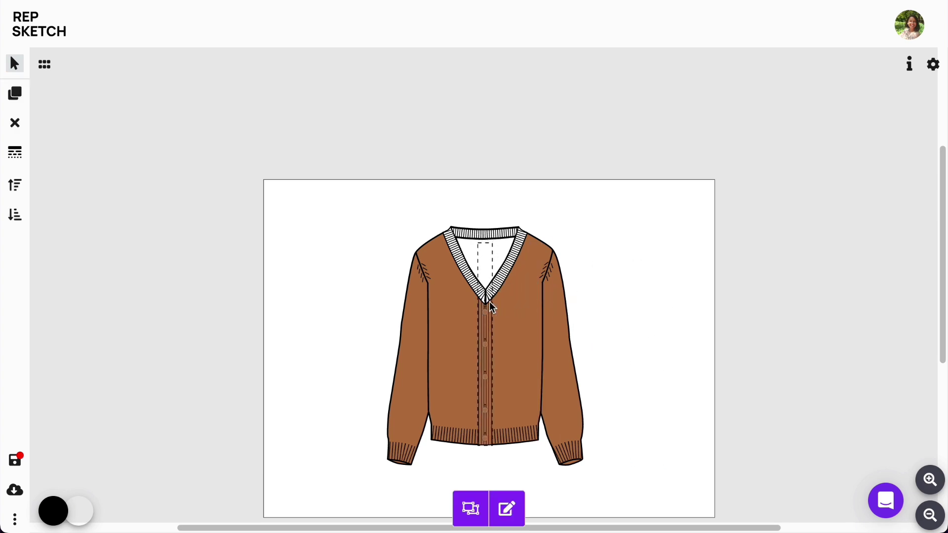
pyautogui.click(930, 480)
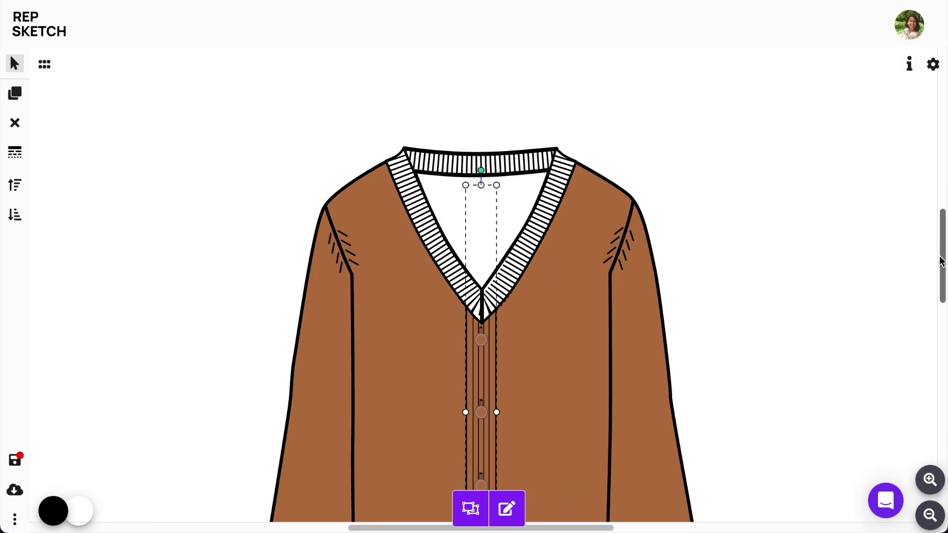
pyautogui.moveTo(941, 261); pyautogui.dragTo(936, 293)
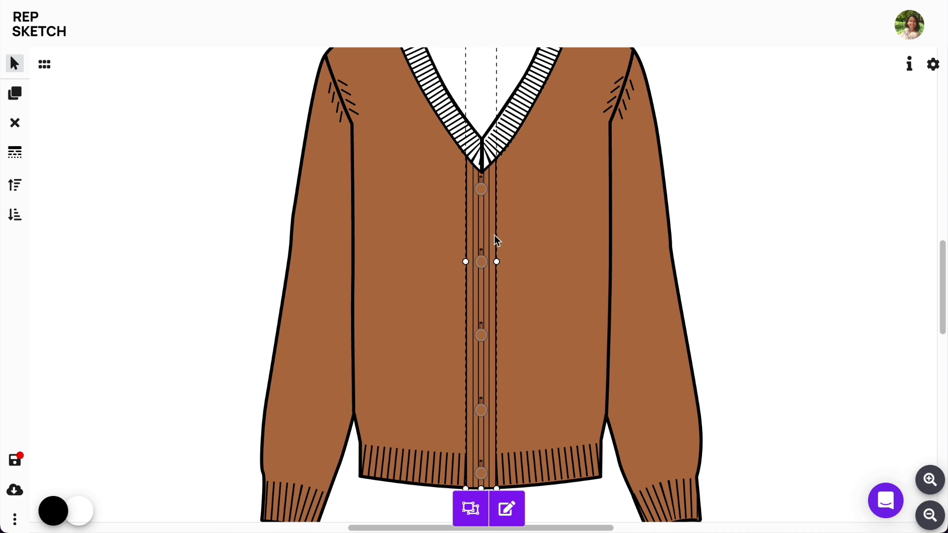
pyautogui.moveTo(497, 241); pyautogui.dragTo(498, 238)
pyautogui.click(801, 260)
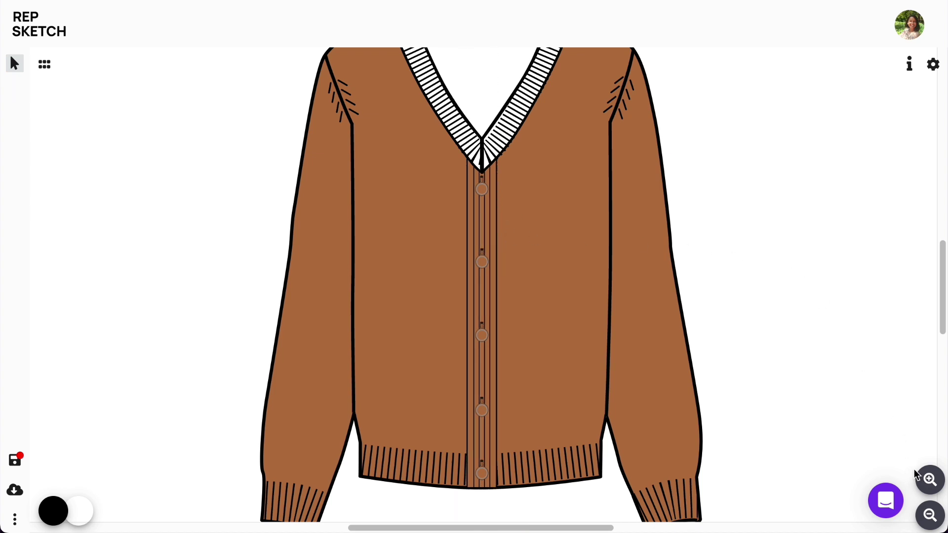
pyautogui.click(931, 516)
pyautogui.click(930, 480)
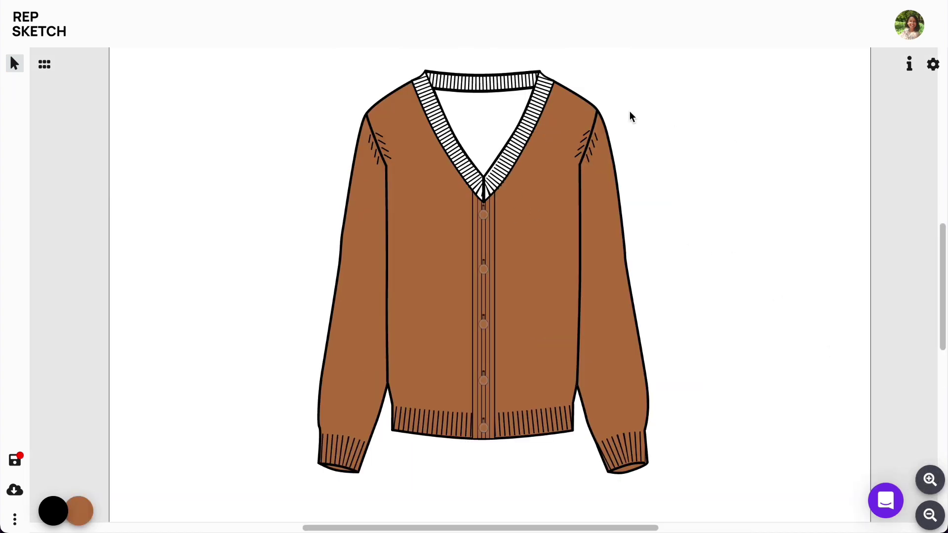
# Fill the V-neck trim piece with brown B57645
pyautogui.click(543, 80)
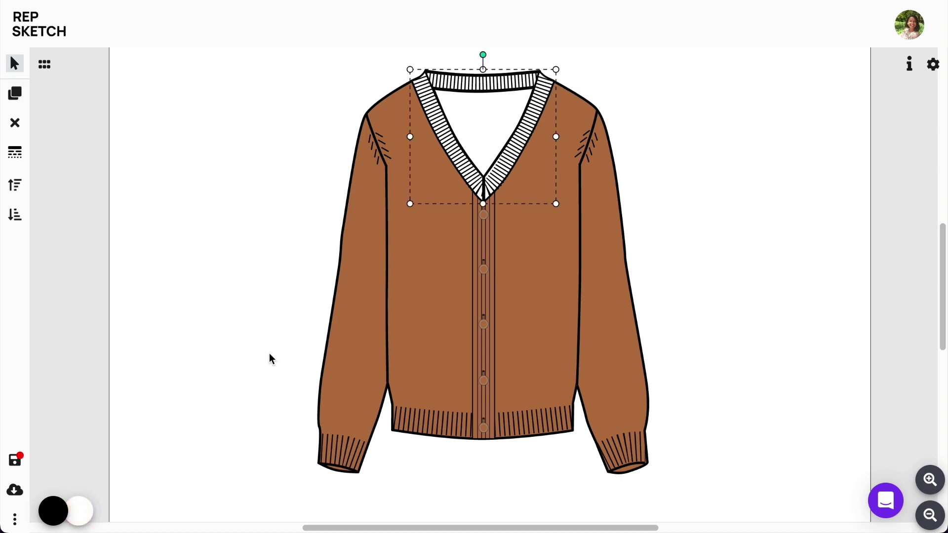
pyautogui.click(85, 512)
pyautogui.moveTo(87, 415); pyautogui.dragTo(26, 422)
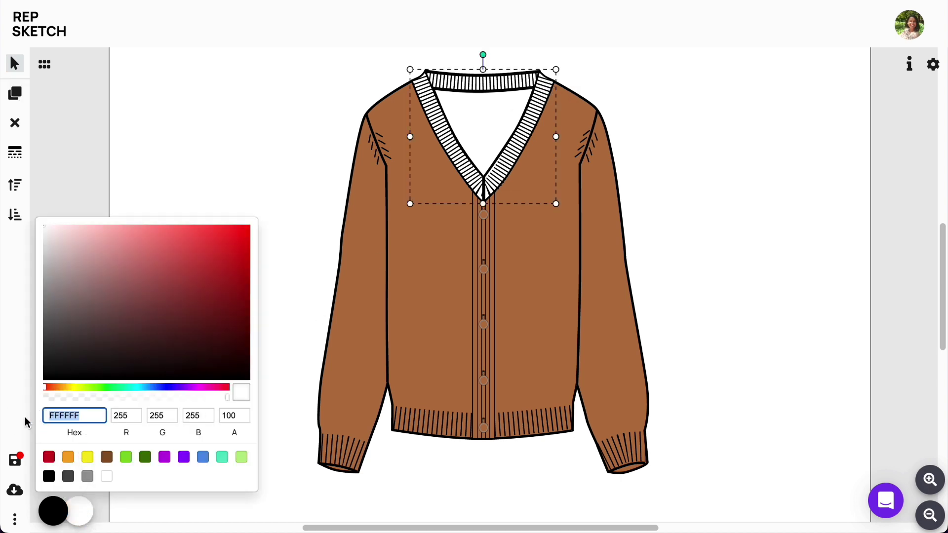
pyautogui.write('B57645')
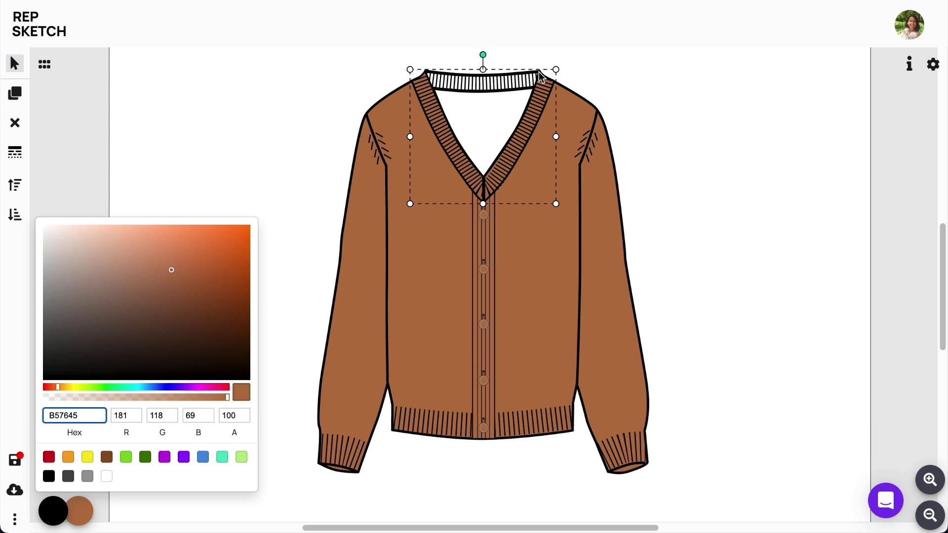
pyautogui.click(658, 203)
# Set the back collar band's outline colour to brown B57645
pyautogui.click(931, 480)
pyautogui.moveTo(940, 302); pyautogui.dragTo(943, 269)
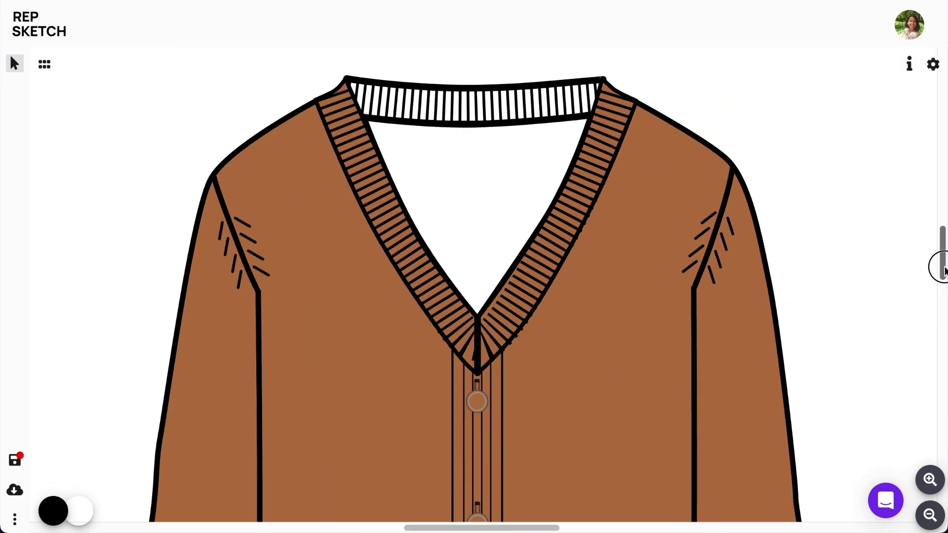
pyautogui.click(467, 208)
pyautogui.click(383, 125)
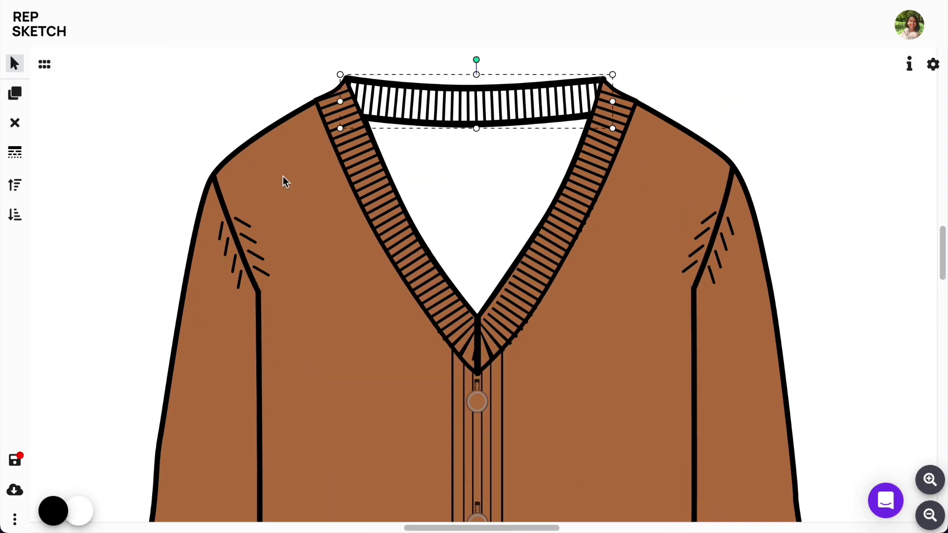
pyautogui.click(79, 513)
pyautogui.moveTo(93, 417); pyautogui.dragTo(39, 415)
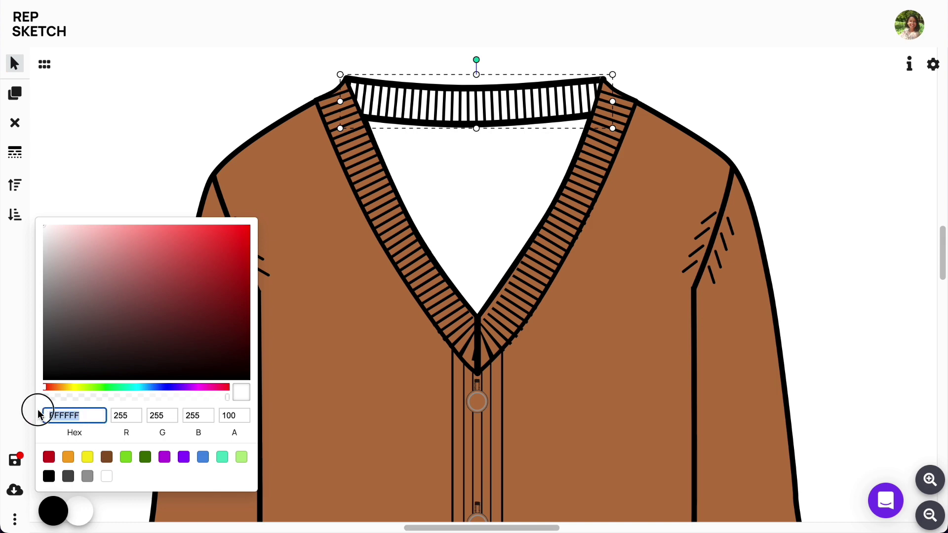
pyautogui.write('B57645')
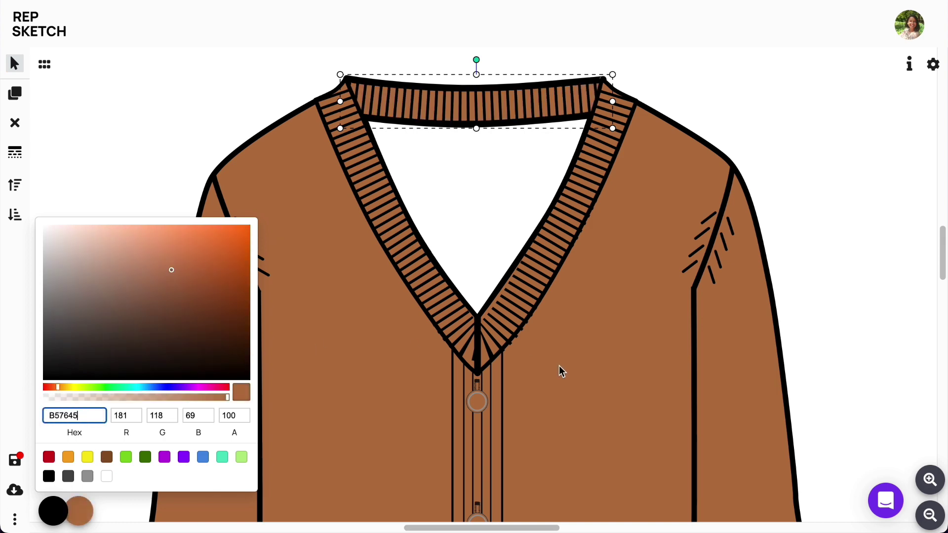
pyautogui.click(499, 231)
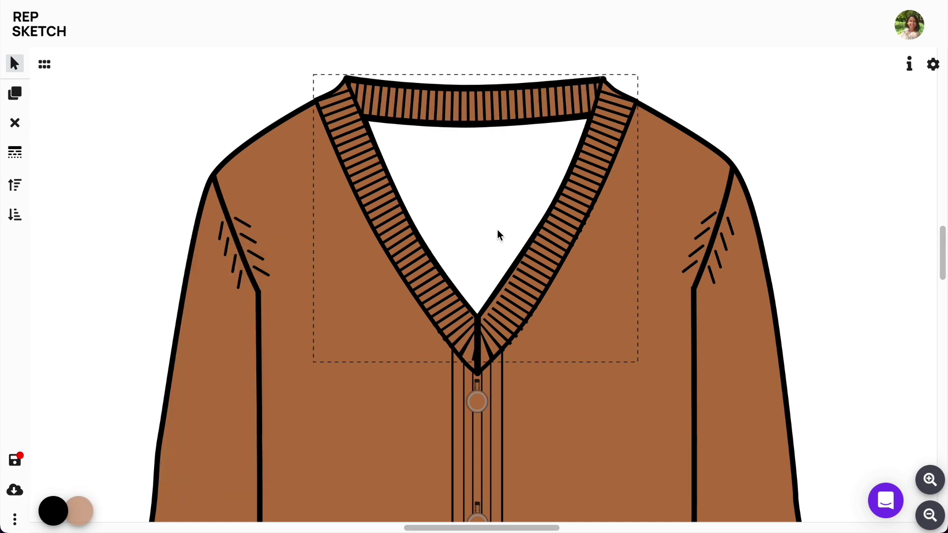
# Fill all neckline pieces together with brown B57645
pyautogui.click(931, 516)
pyautogui.moveTo(389, 130); pyautogui.dragTo(570, 340)
pyautogui.click(81, 513)
pyautogui.moveTo(46, 415); pyautogui.dragTo(95, 417)
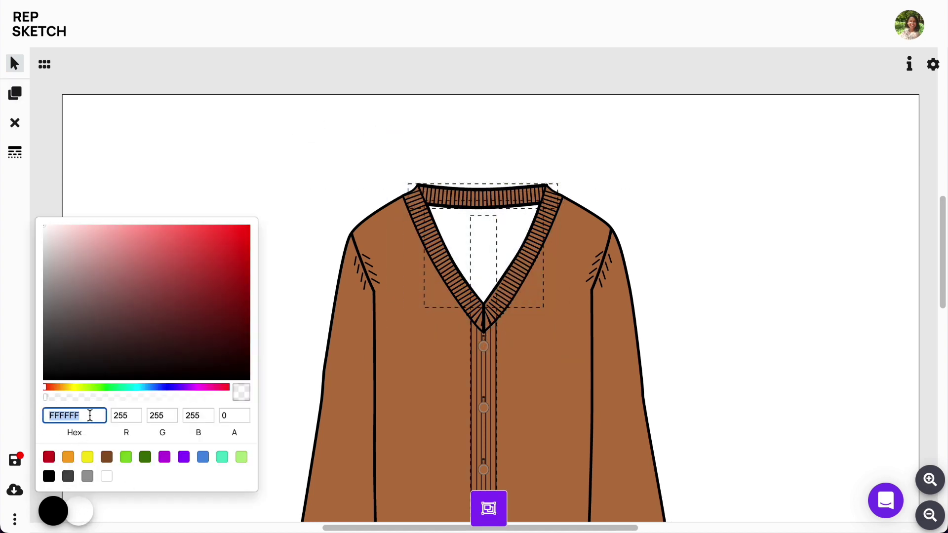
pyautogui.write('B57645')
pyautogui.click(729, 331)
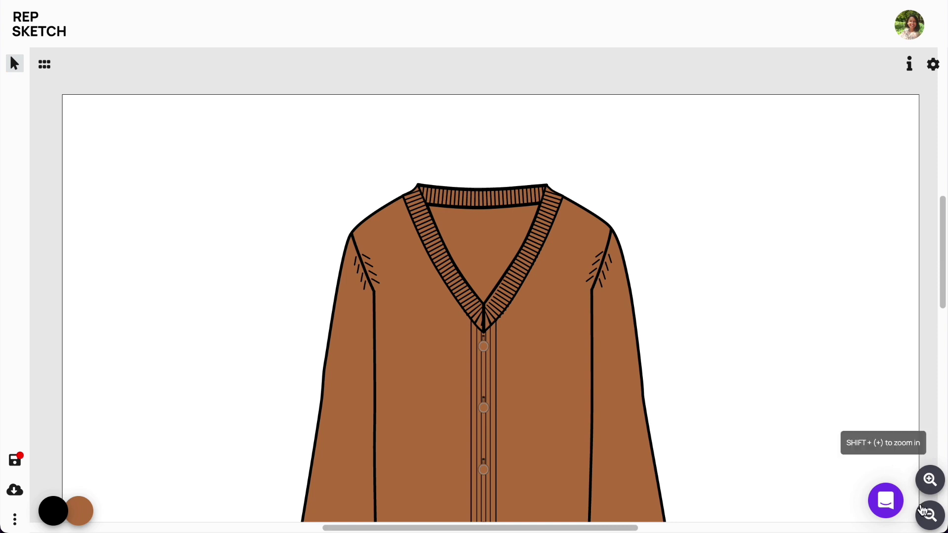
pyautogui.click(931, 516)
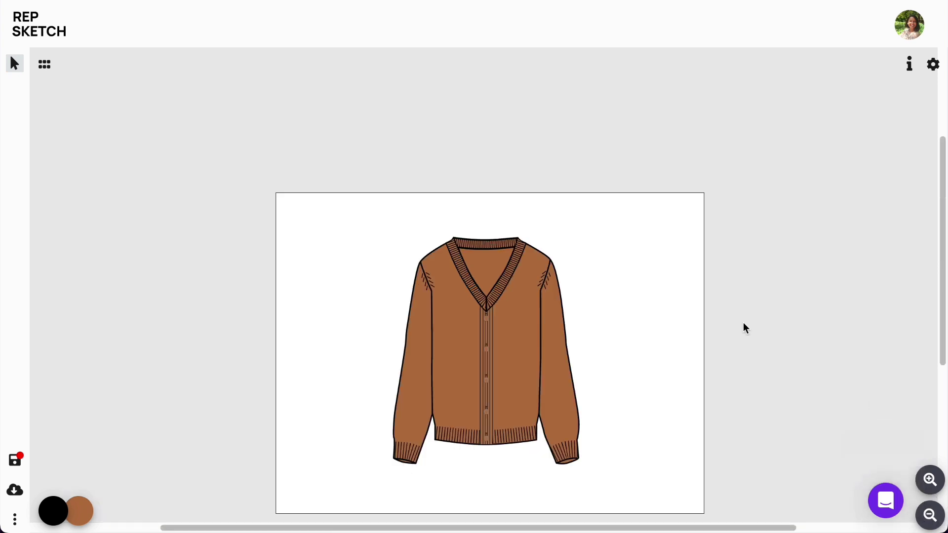